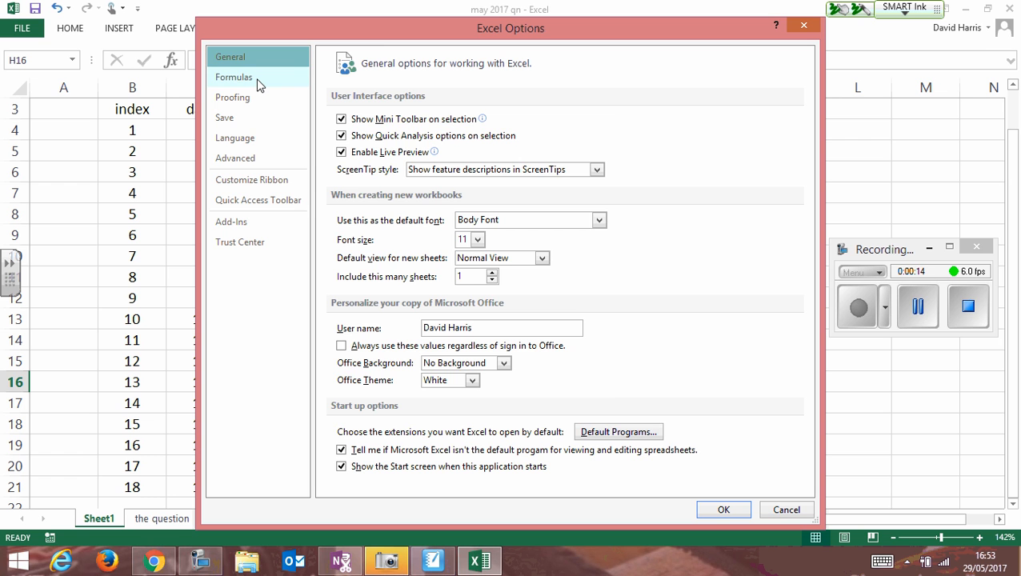
Step: Check the iterative calculation settings in the formula options, leaving them as they are
click(258, 86)
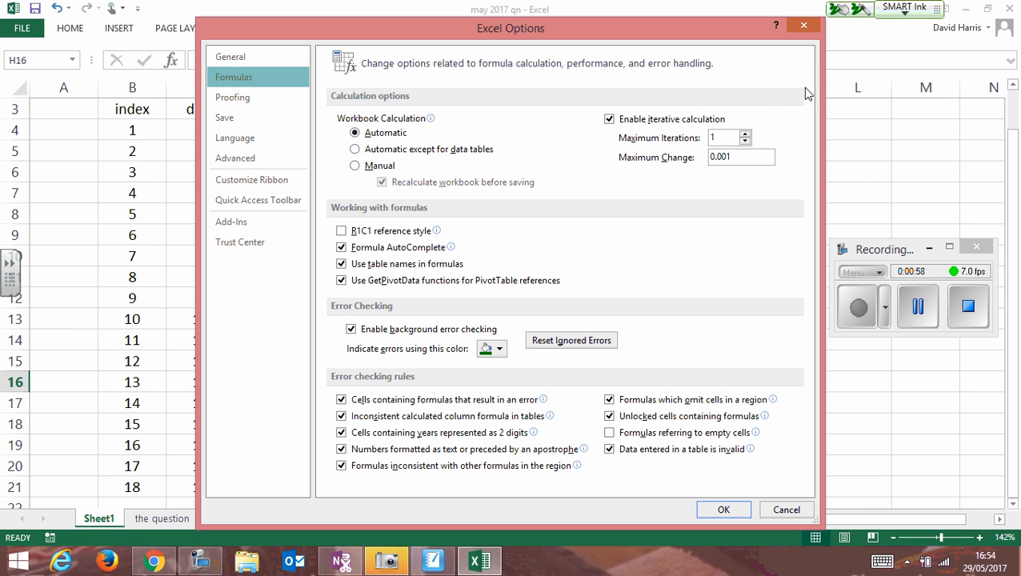
click(805, 29)
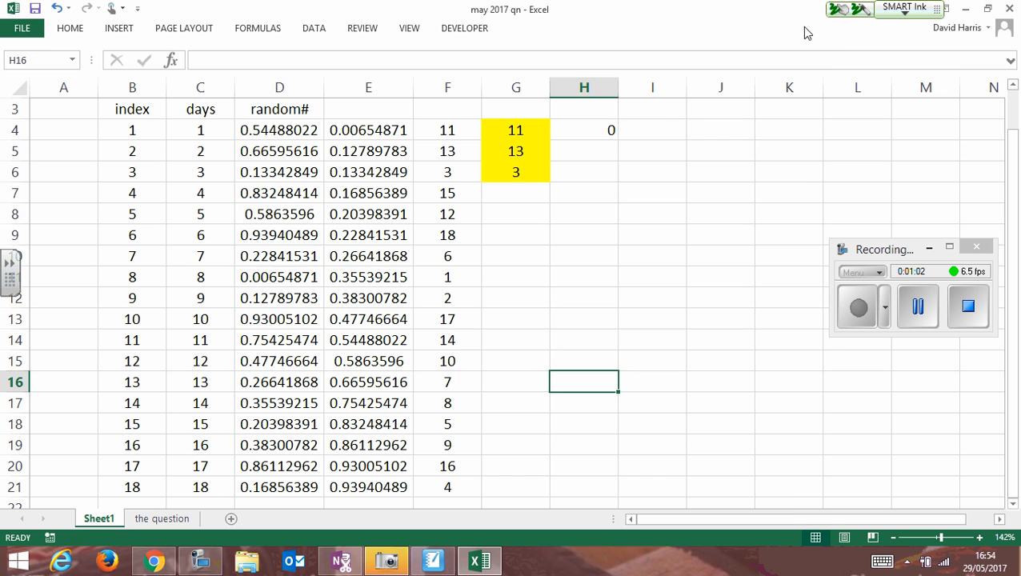
Step: Recalculate the sheet several times to watch the random picks in G4:G6 and the indicator in H4
click(665, 134)
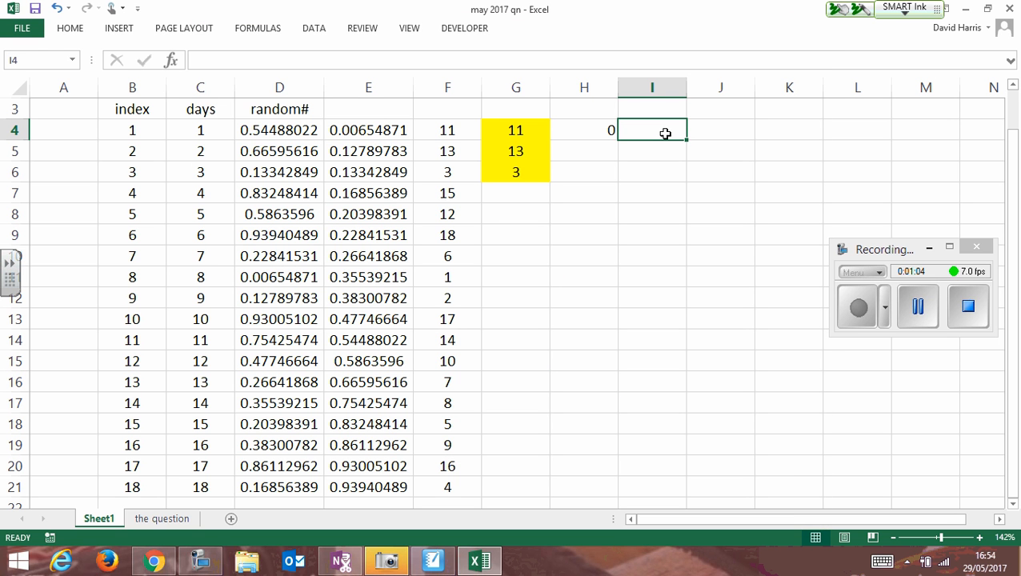
key(F9)
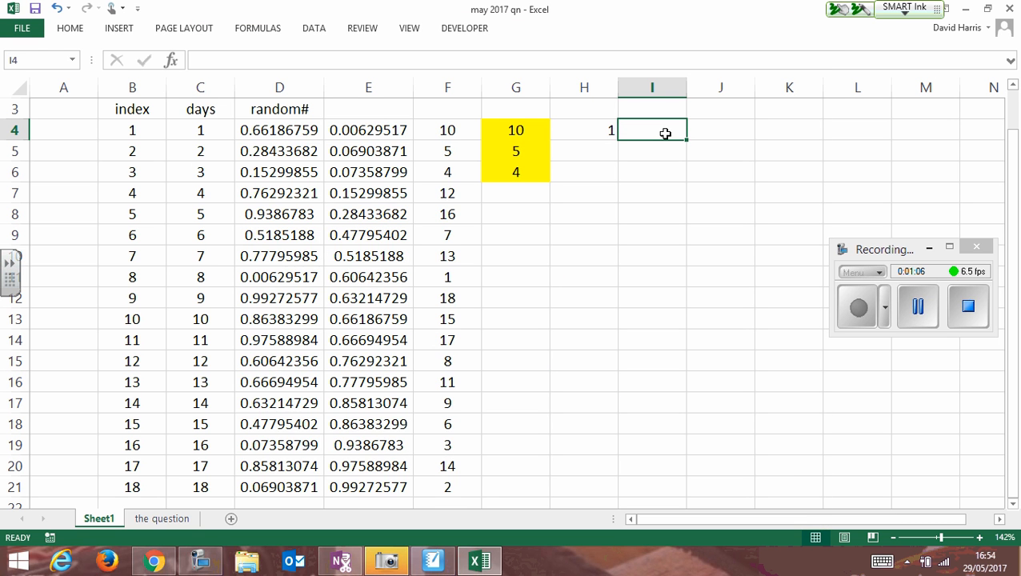
key(F9)
key(F9)
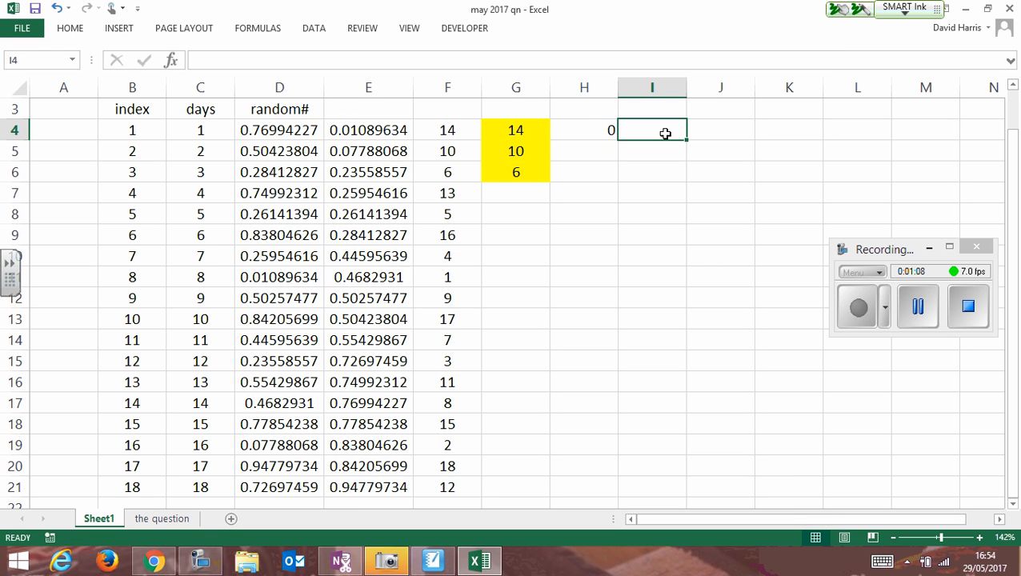
key(F9)
key(F9)
key(F9)
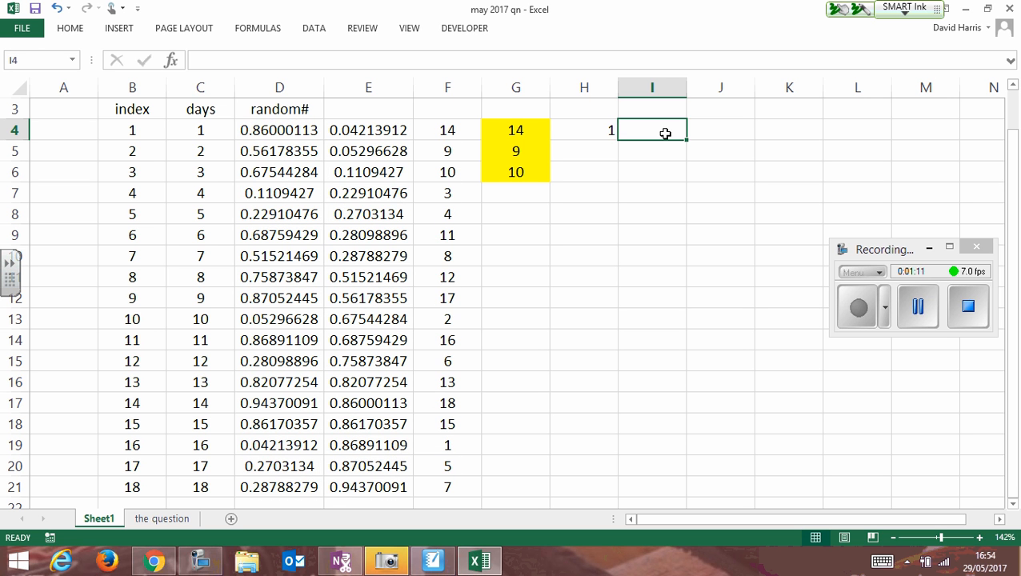
Step: Enter the constant 1 in cell H5, below the indicator in H4
click(606, 153)
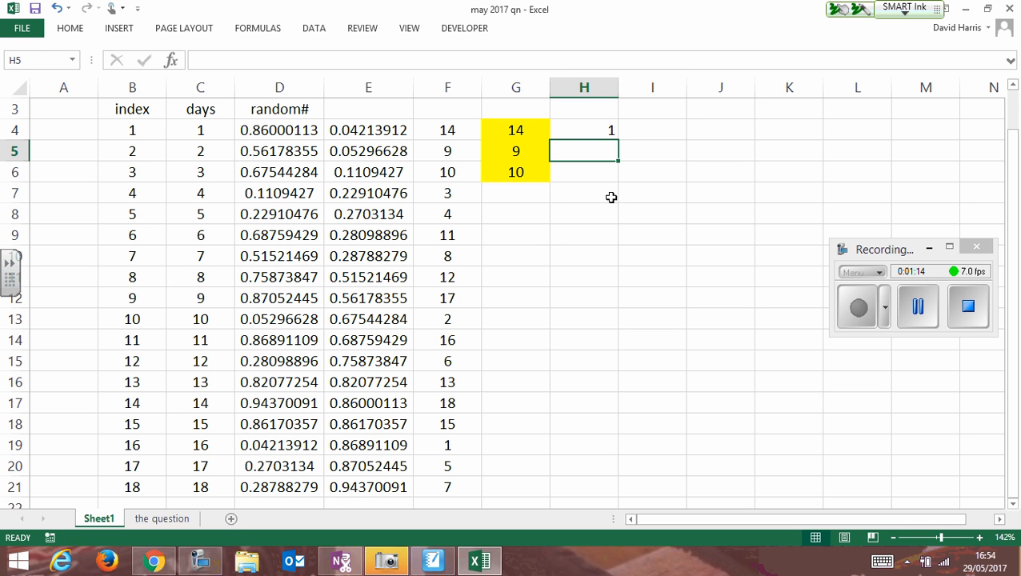
text(1)
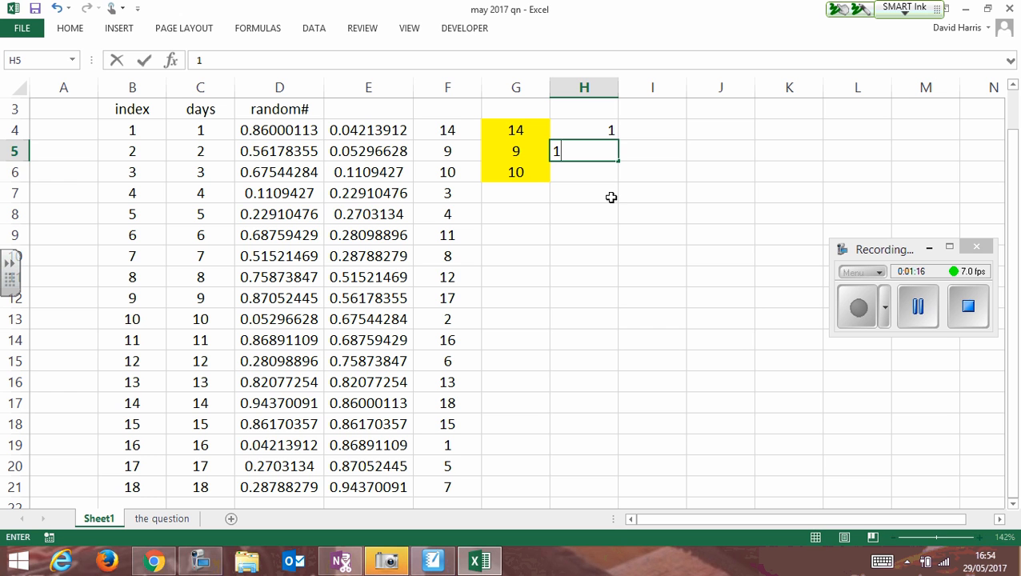
key(Return)
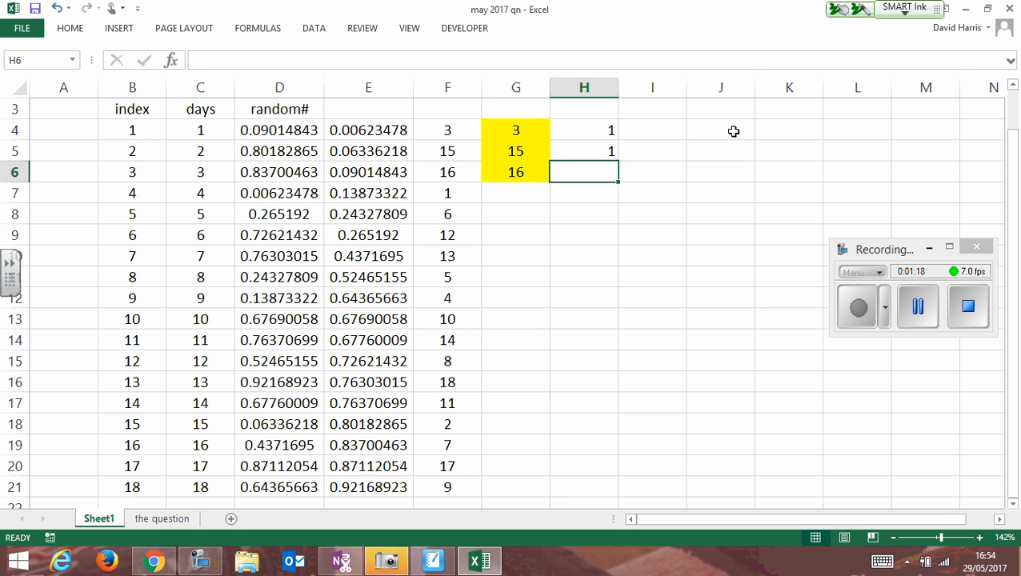
Step: Enter the self-referencing formula =J4+H4 in cell J4 to accumulate the successes
click(733, 131)
text(=)
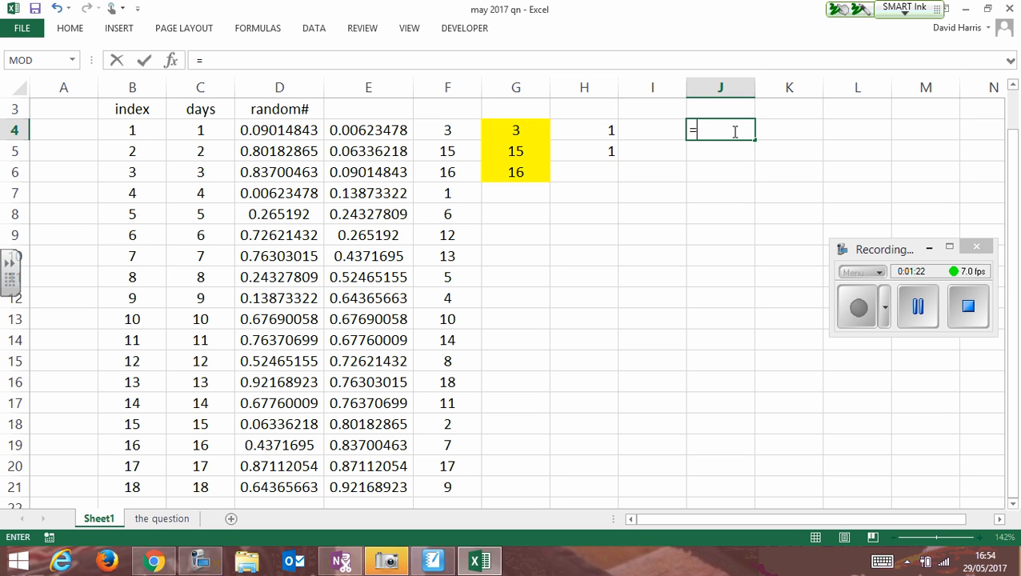
text(j4+h4)
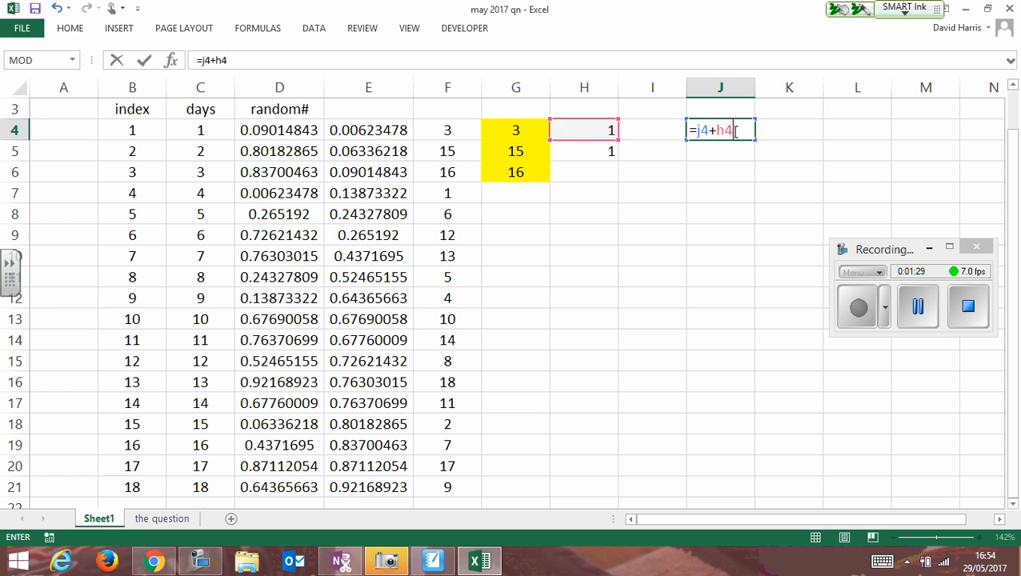
key(Return)
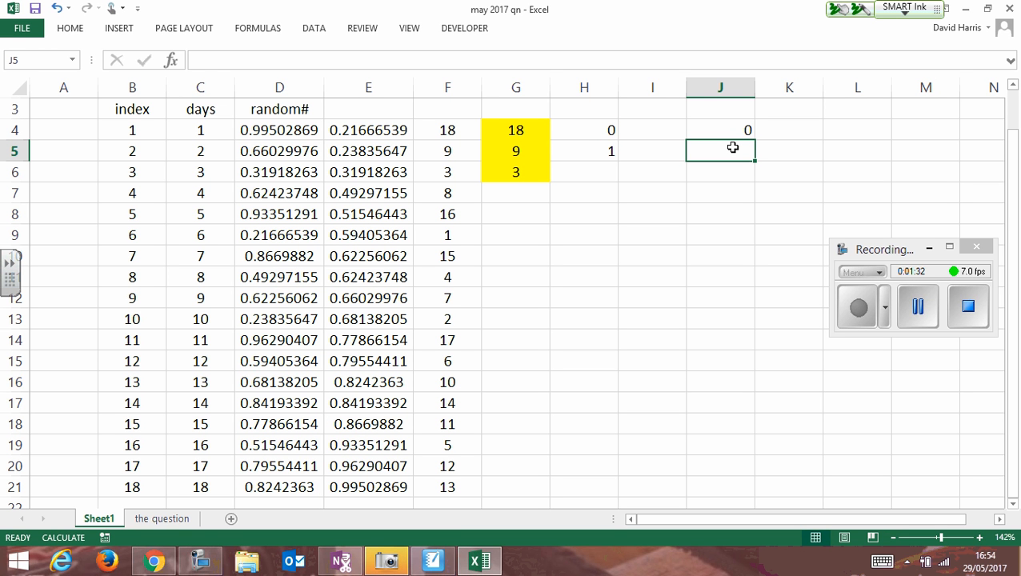
Step: Enter the self-referencing formula =J5+H5 in cell J5 to count the trials
text(=j%)
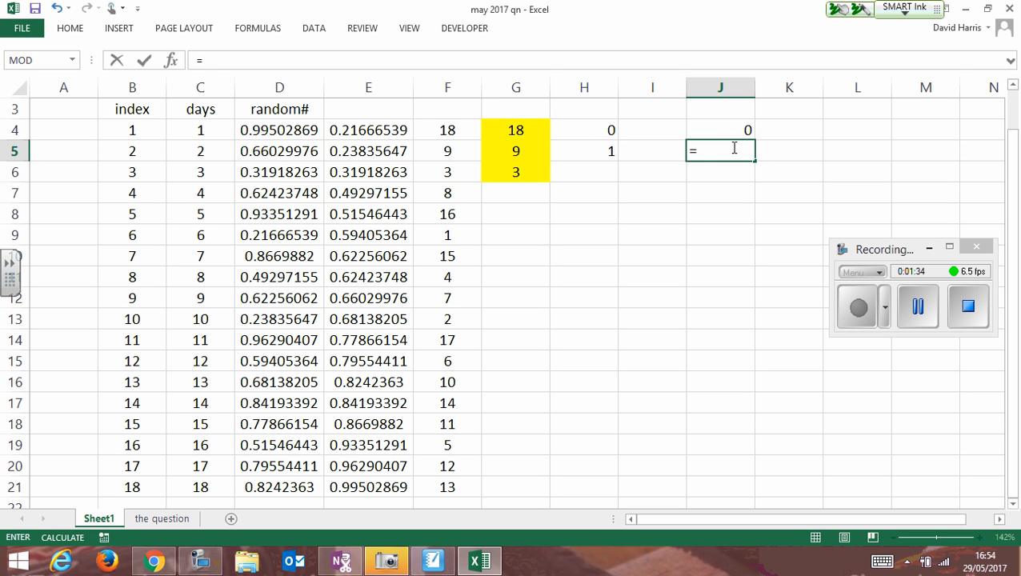
key(BackSpace)
text(%)
text(+)
key(BackSpace)
key(BackSpace)
text(5+h5)
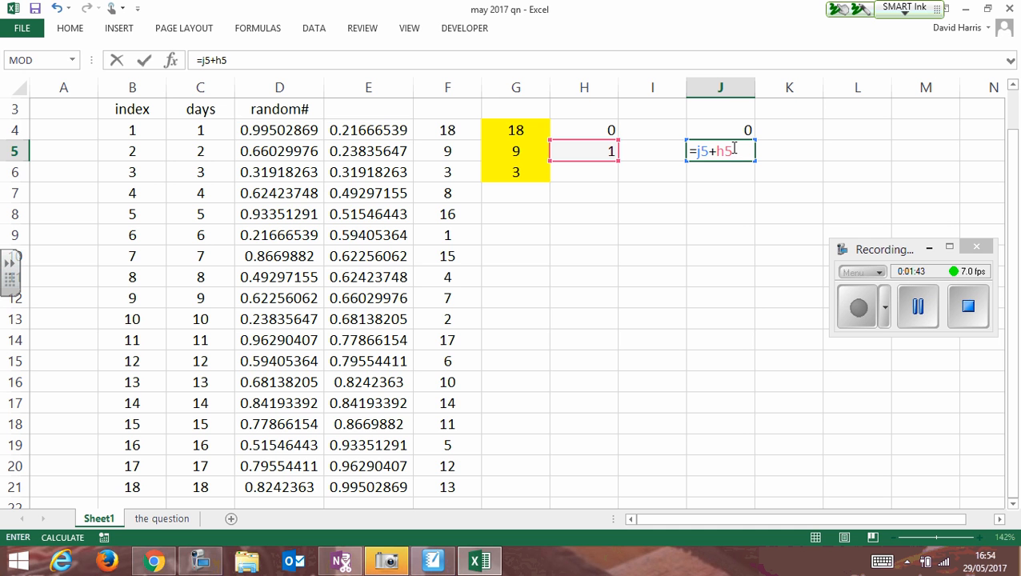
key(Return)
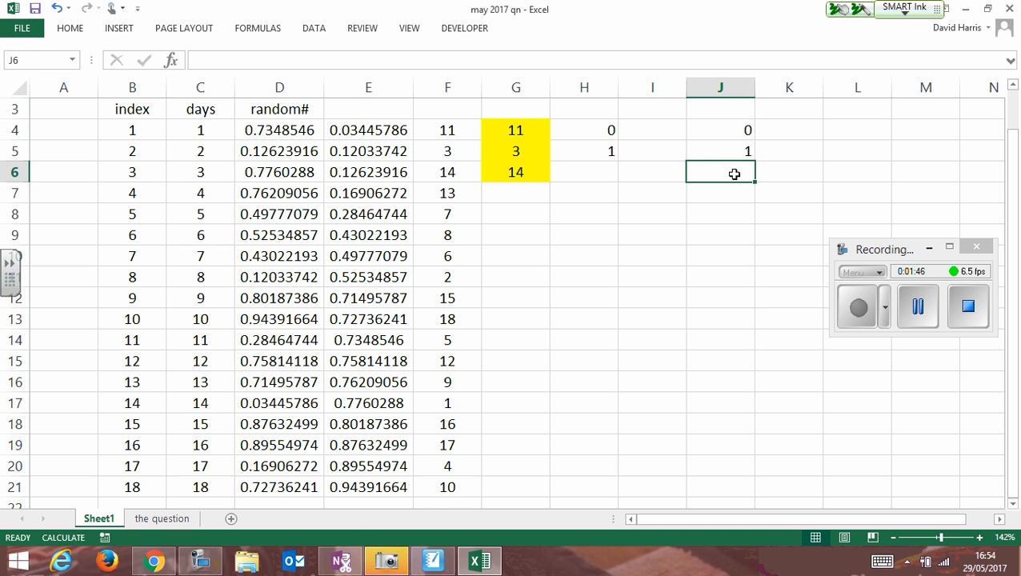
Step: Recalculate the sheet repeatedly until the trial counter in J5 reaches 42
key(F9)
key(F9)
key(F9)
key(F9)
key(F9)
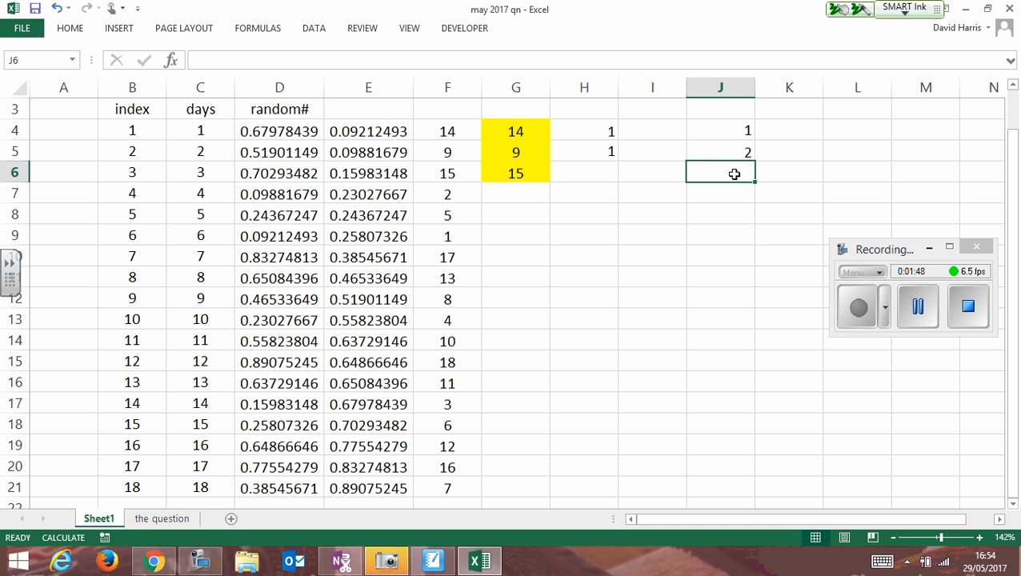
key(F9)
key(F9)
key(F9)
key(F9)
key(F9)
key(F9)
key(F9)
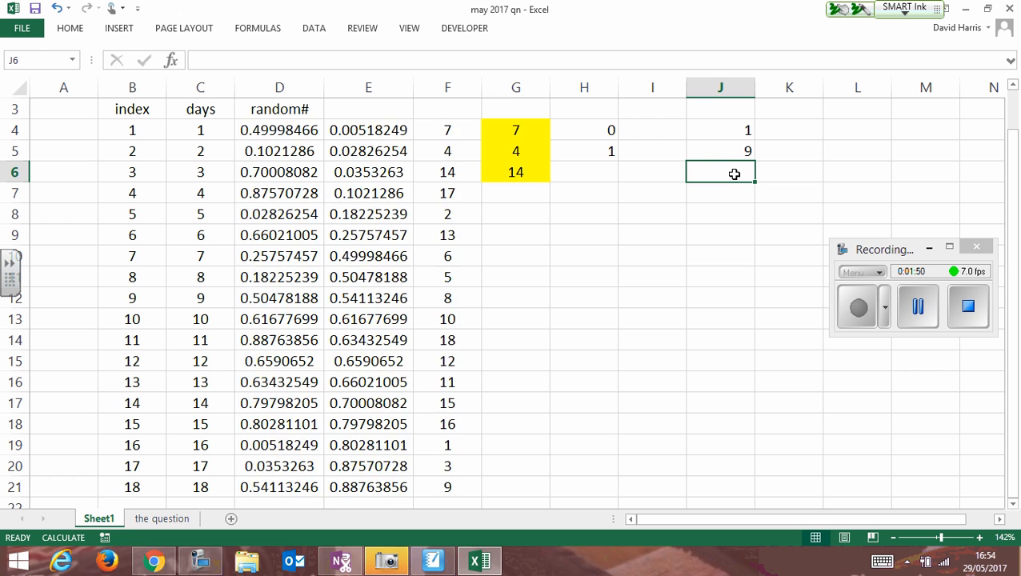
key(F9)
key(F9)
key(F9)
key(F9)
key(F9)
key(F9)
key(F9)
key(F9)
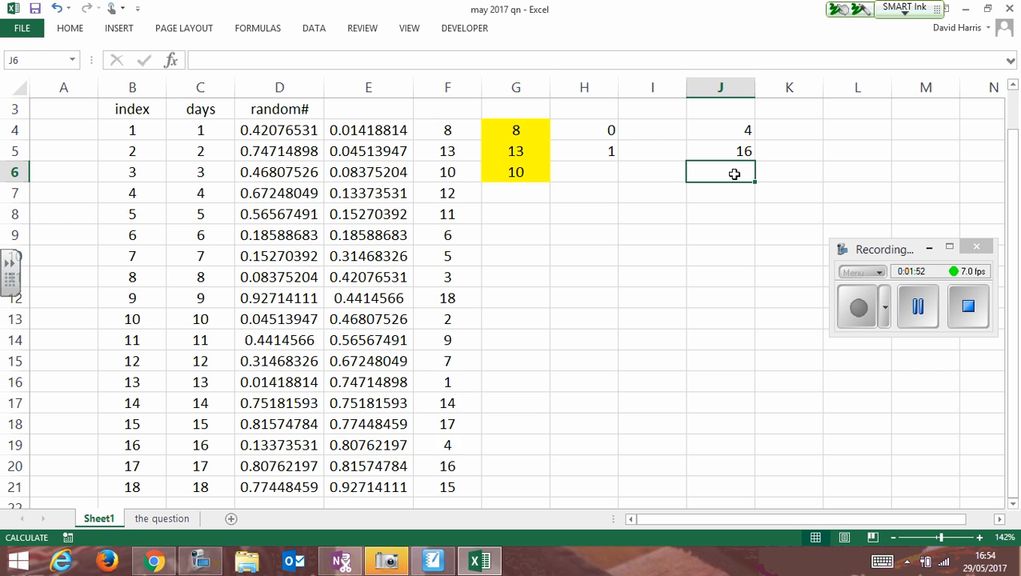
key(F9)
key(F9)
key(F9)
key(F9)
key(F9)
key(F9)
key(F9)
key(F9)
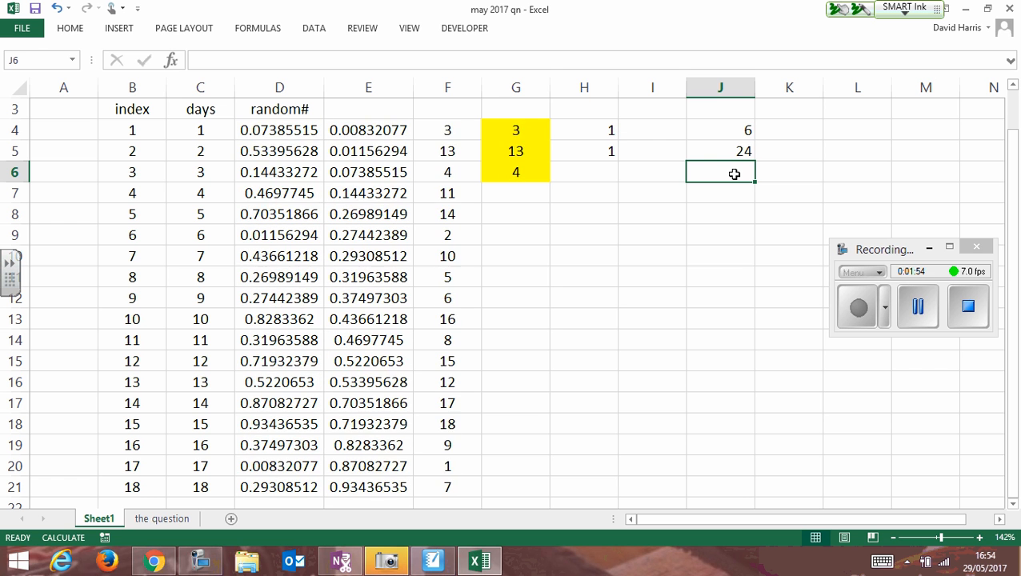
key(F9)
key(F9)
key(F9)
key(F9)
key(F9)
key(F9)
key(F9)
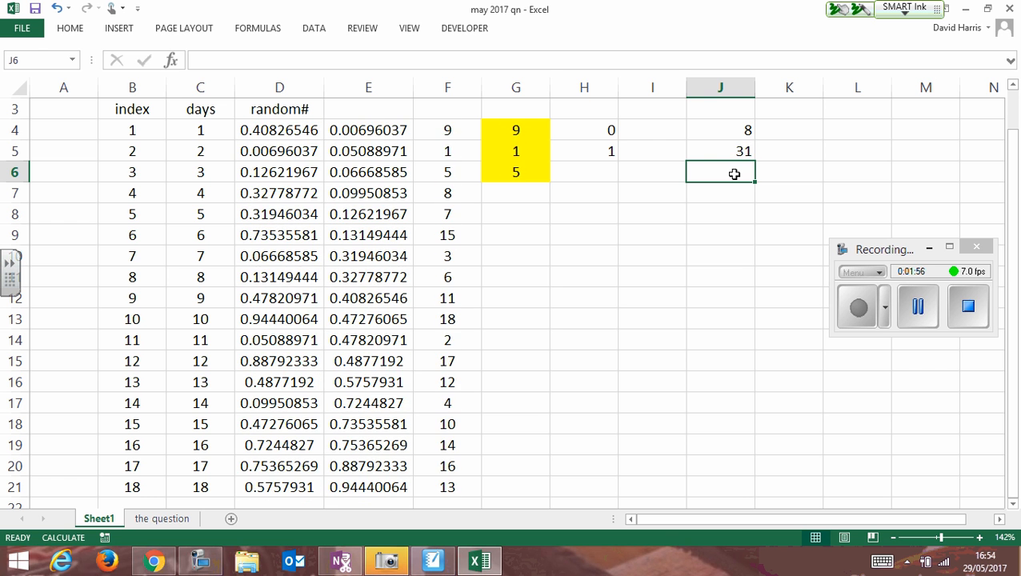
key(F9)
key(F9)
key(F9)
key(F9)
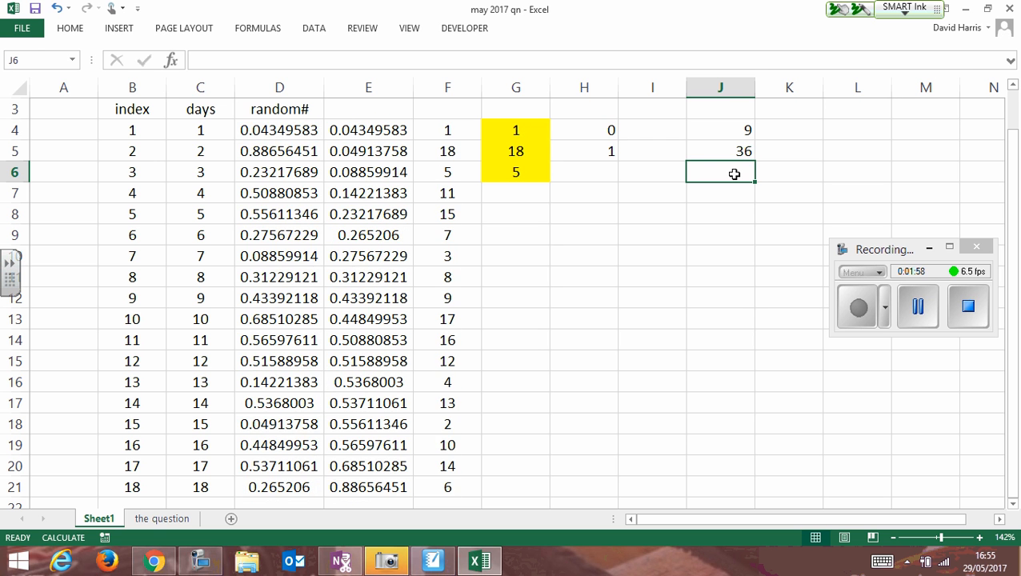
key(F9)
key(F9)
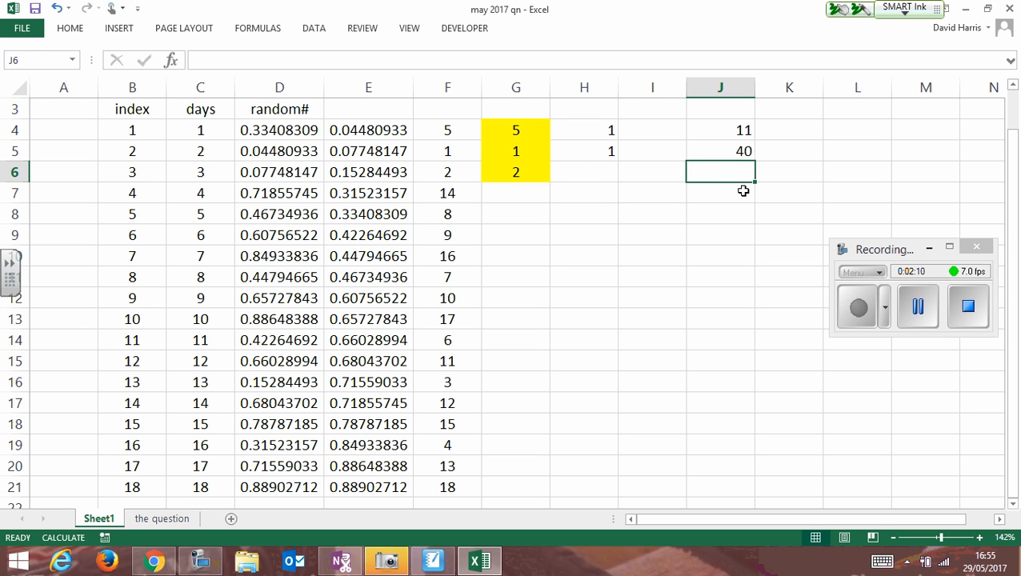
key(F9)
key(F9)
Step: Enter =J4/J5 in cell J6 to calculate the proportion of successes
text(=)
click(736, 130)
text(/)
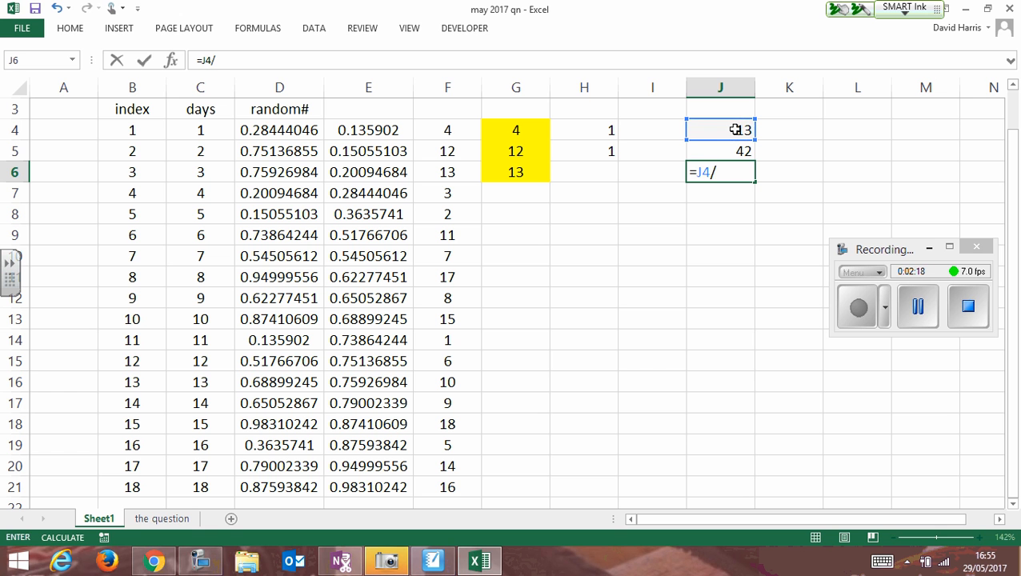
text(j5)
key(Return)
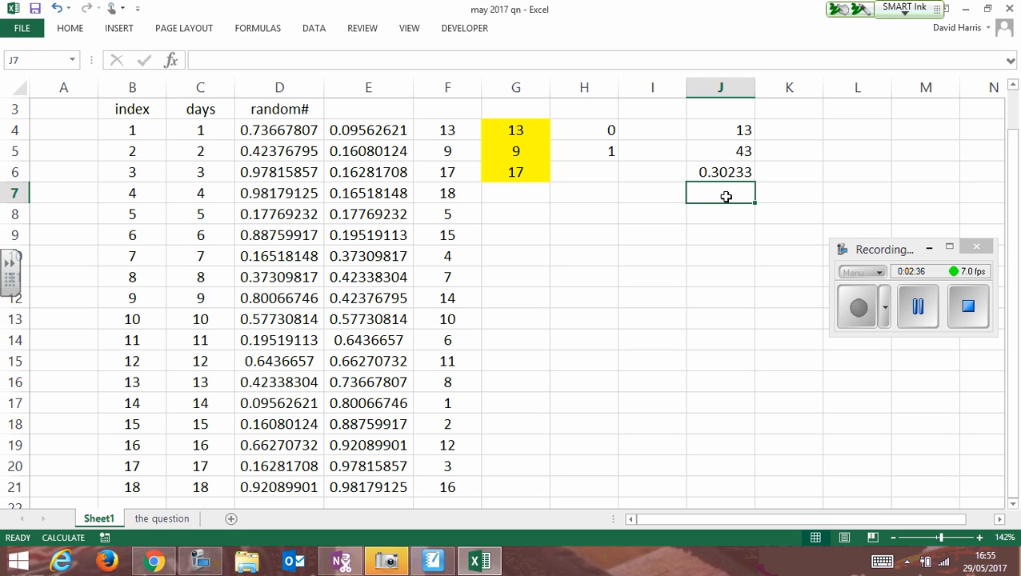
Step: Keep recalculating the sheet until the trial counter in J5 reaches 202, updating the proportion in J6
key(F9)
key(F9)
key(F9)
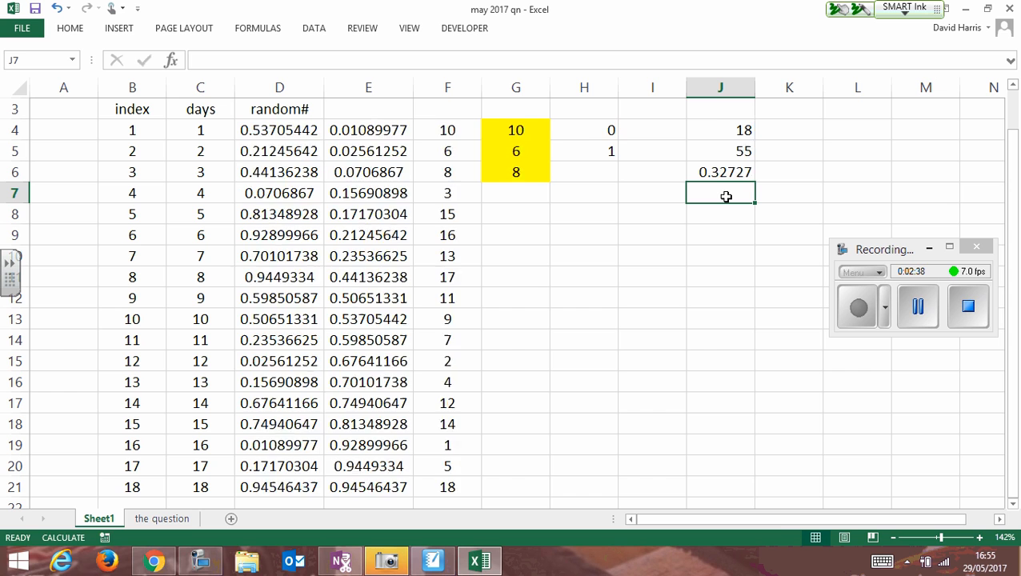
key(F9)
key(F9)
key(F9)
key(F9)
key(F9)
key(F9)
key(F9)
key(F9)
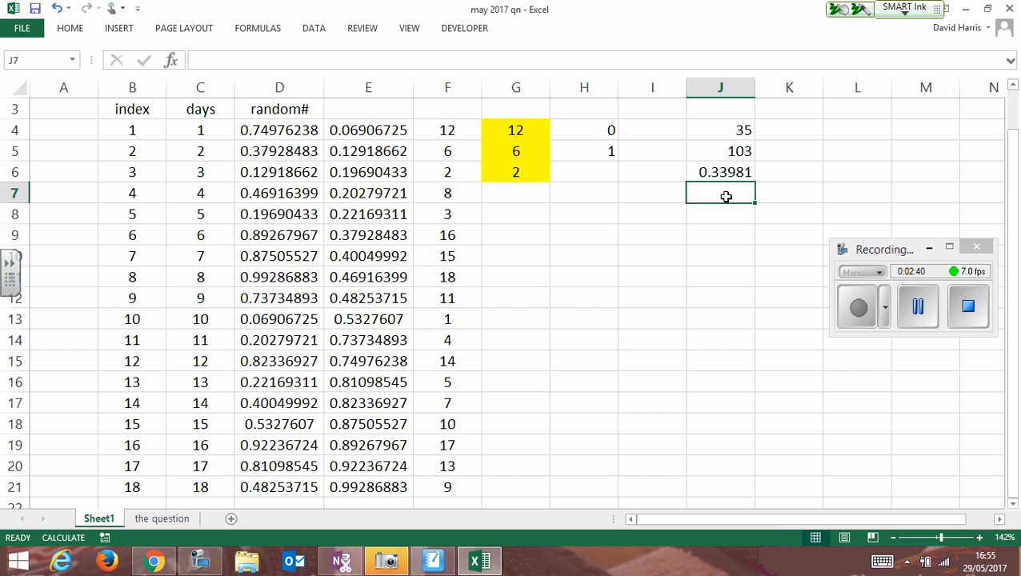
key(F9)
key(F9)
key(F9)
key(F9)
key(F9)
key(F9)
key(F9)
key(F9)
key(F9)
key(F9)
key(F9)
key(F9)
key(F9)
key(F9)
key(F9)
key(F9)
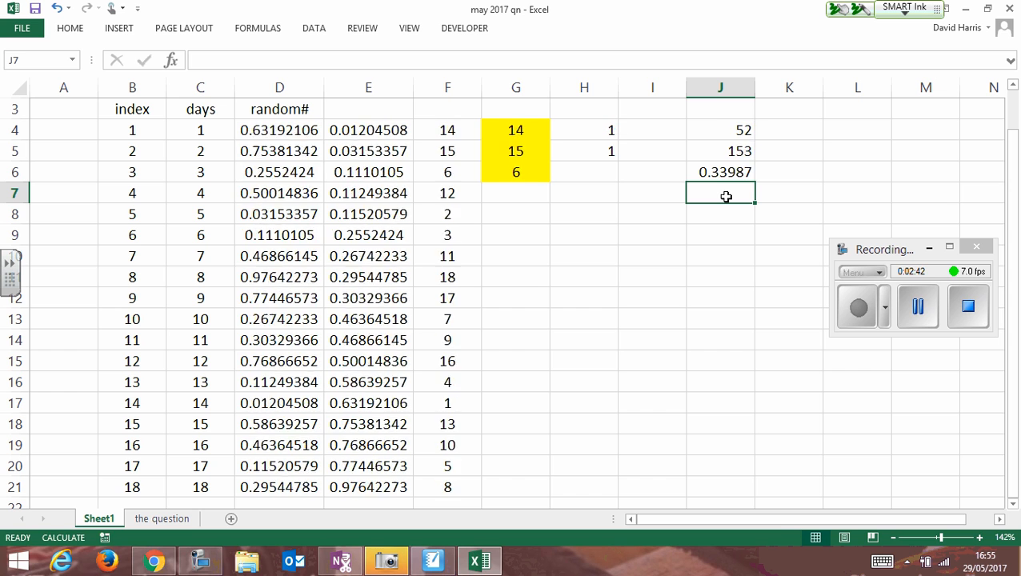
key(F9)
key(F9)
key(F9)
key(F9)
key(F9)
key(F9)
key(F9)
key(F9)
key(F9)
key(F9)
key(F9)
key(F9)
key(F9)
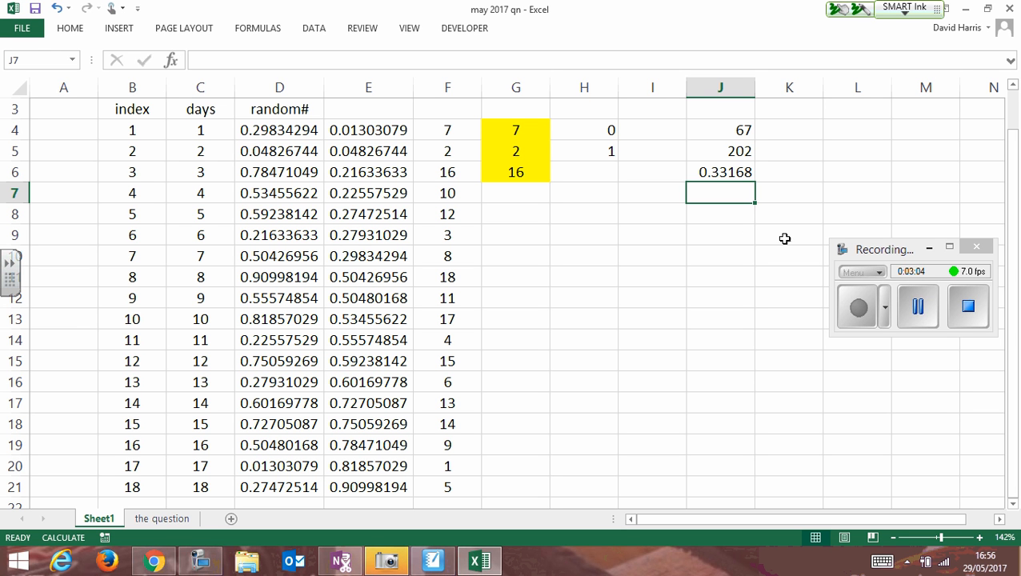
drag(885, 254, 878, 348)
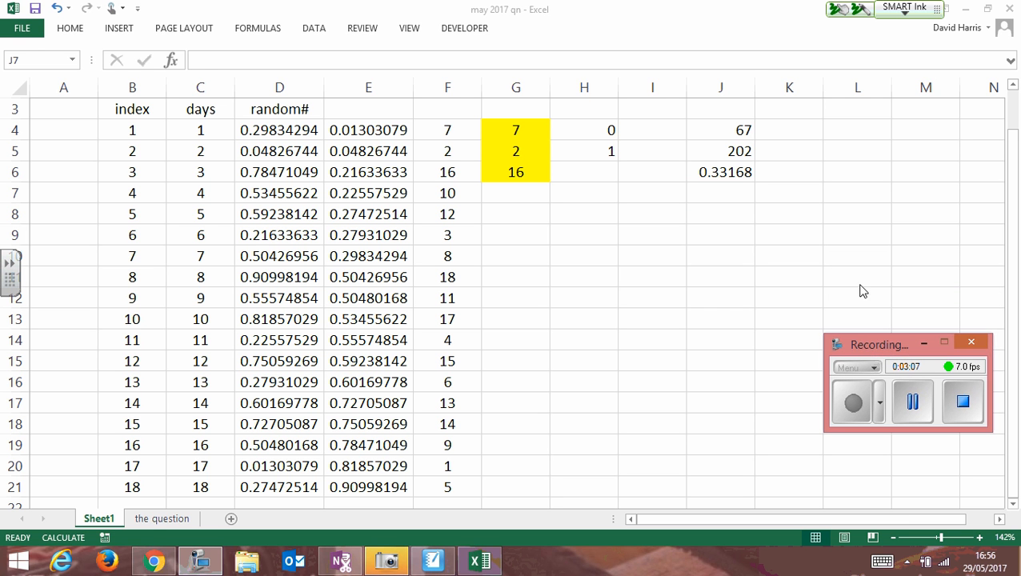
click(834, 218)
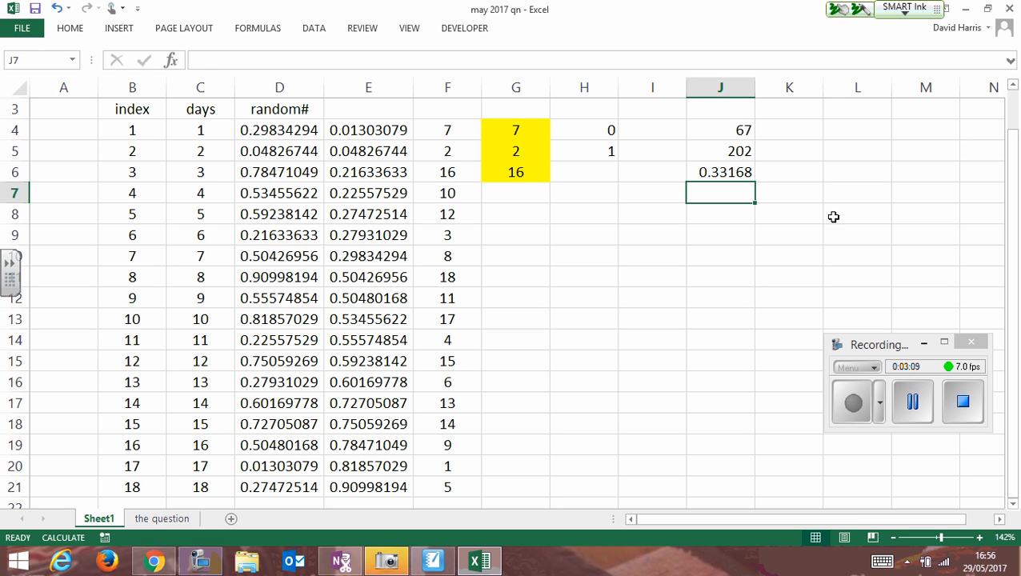
Step: Start recording a macro named clear, stored in this workbook
click(718, 217)
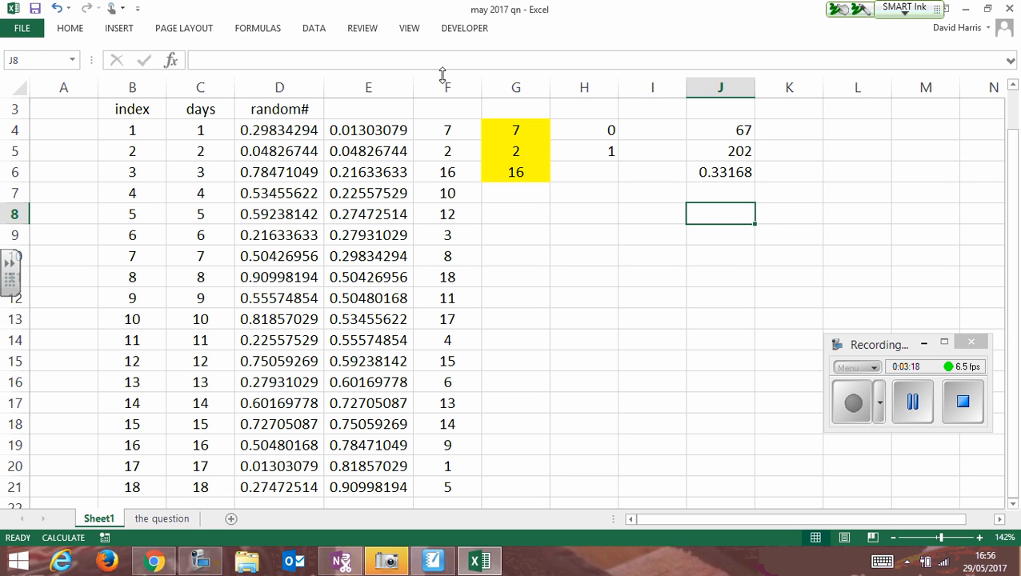
click(464, 28)
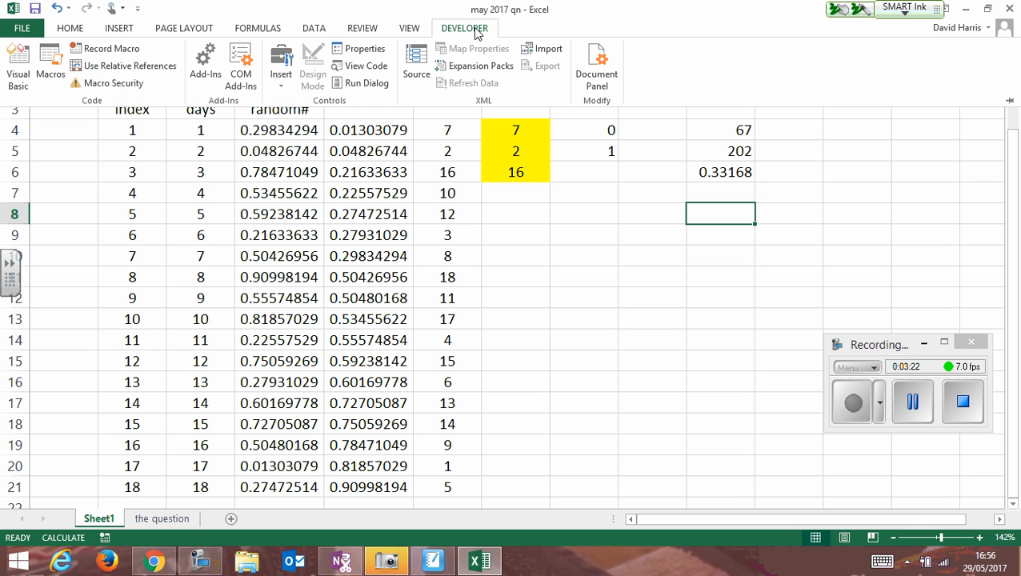
click(136, 53)
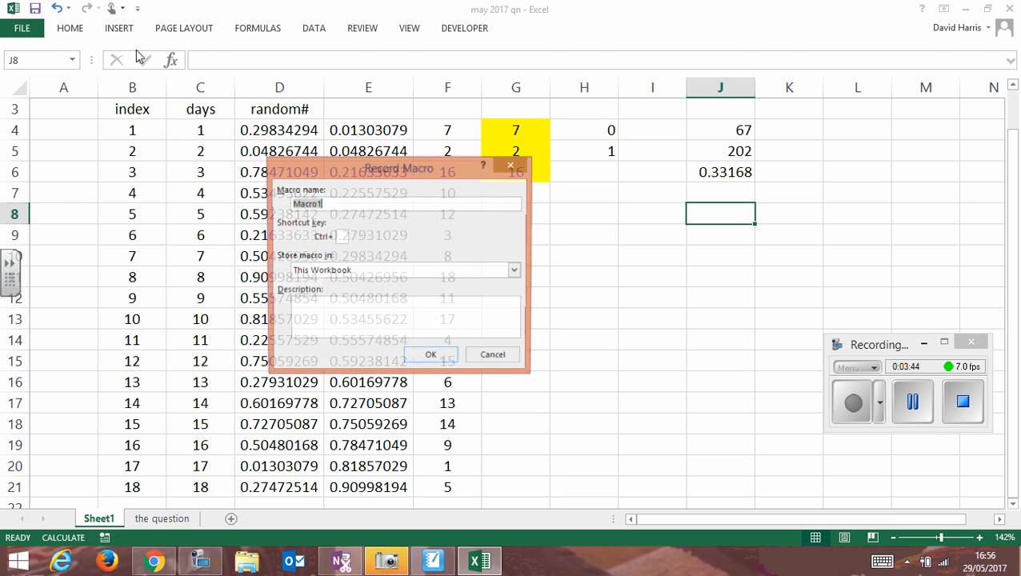
text(clear all)
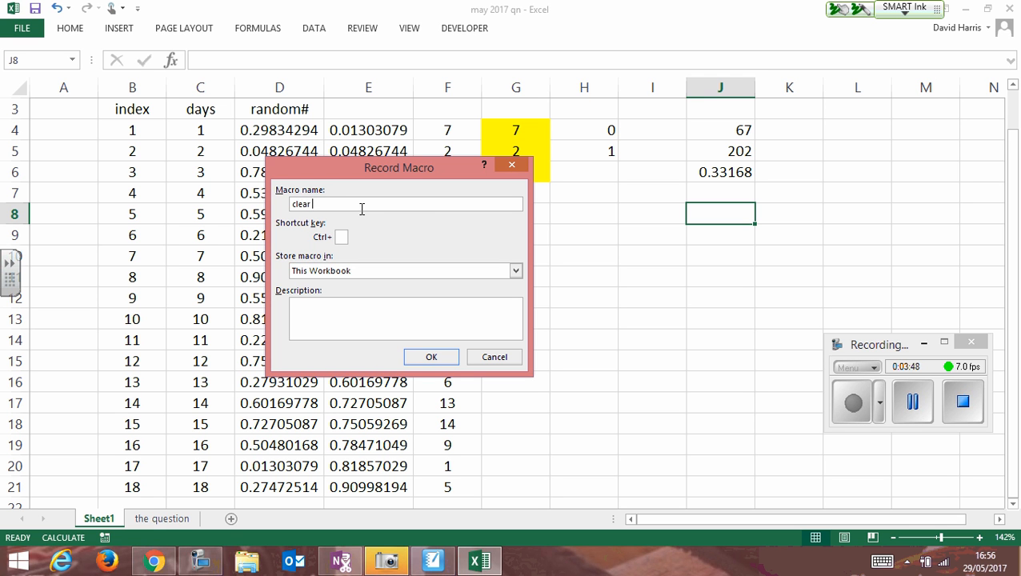
click(433, 359)
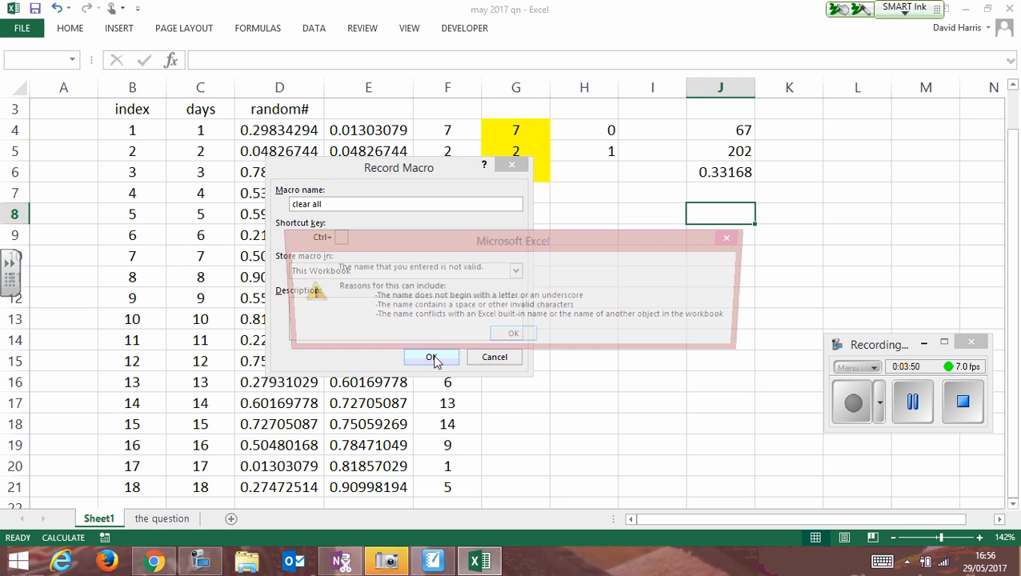
click(513, 336)
key(BackSpace)
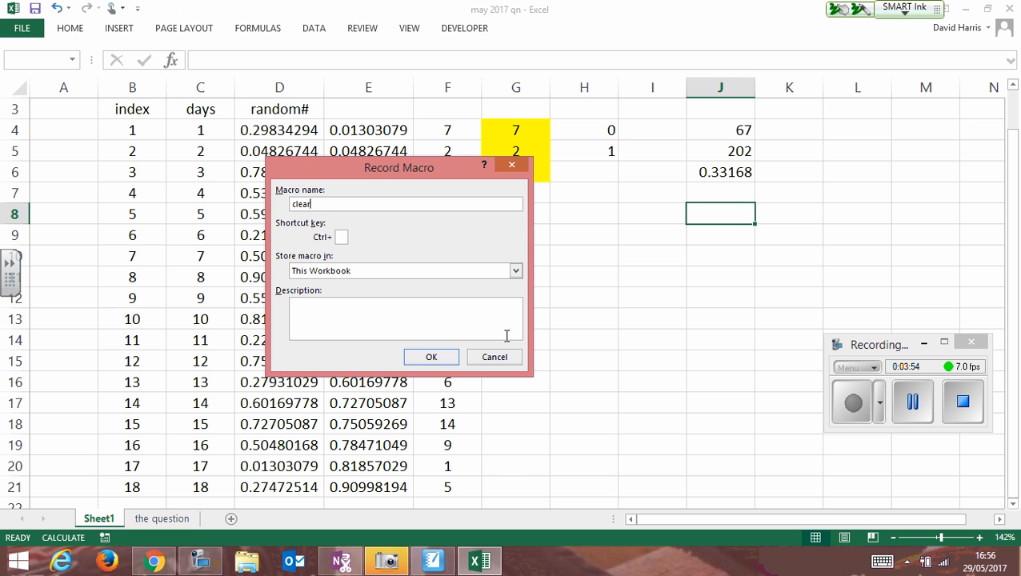
click(438, 355)
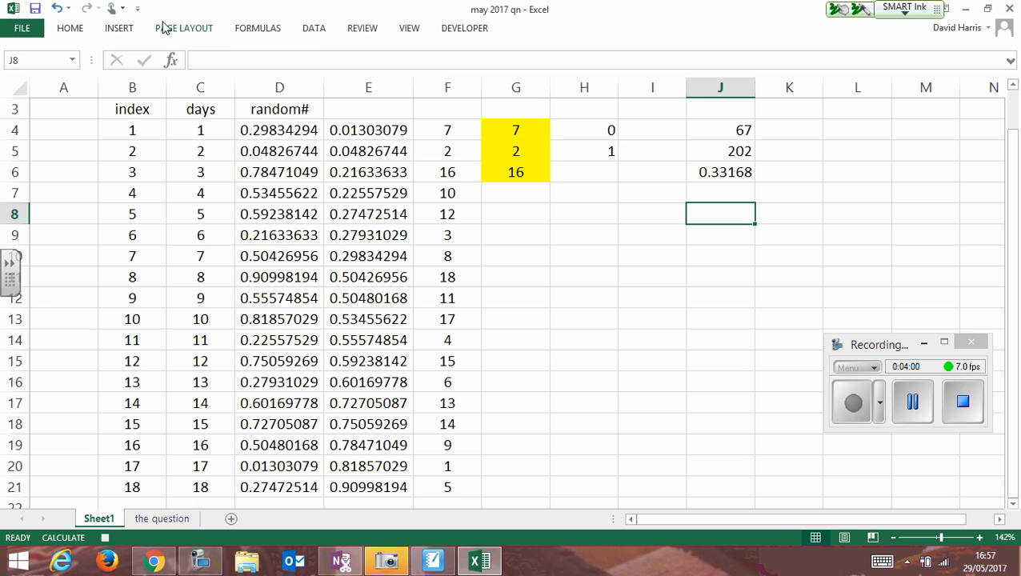
Step: Delete the contents of the counter and proportion cells J4:J6
click(478, 28)
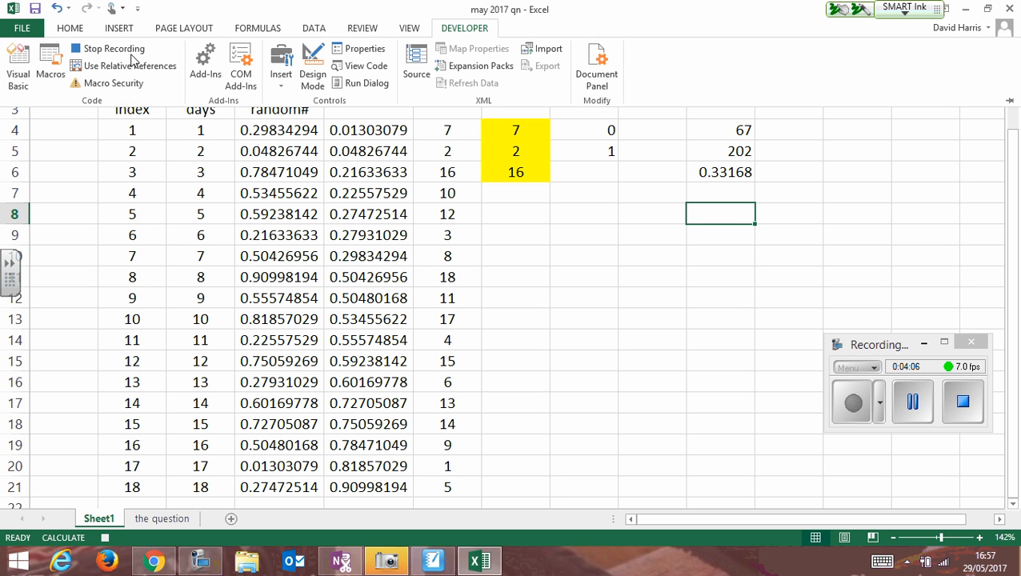
click(594, 285)
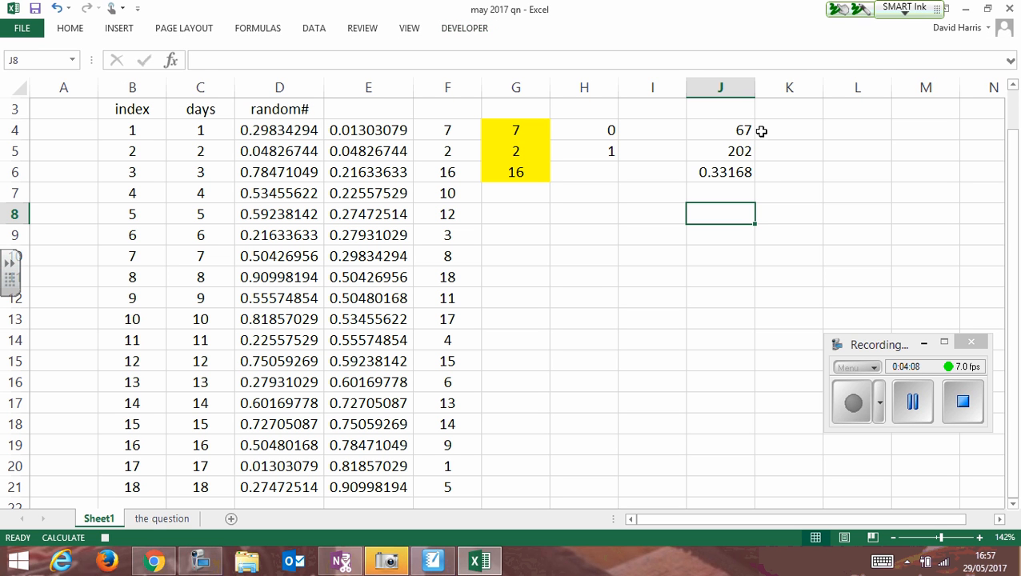
right_click(738, 130)
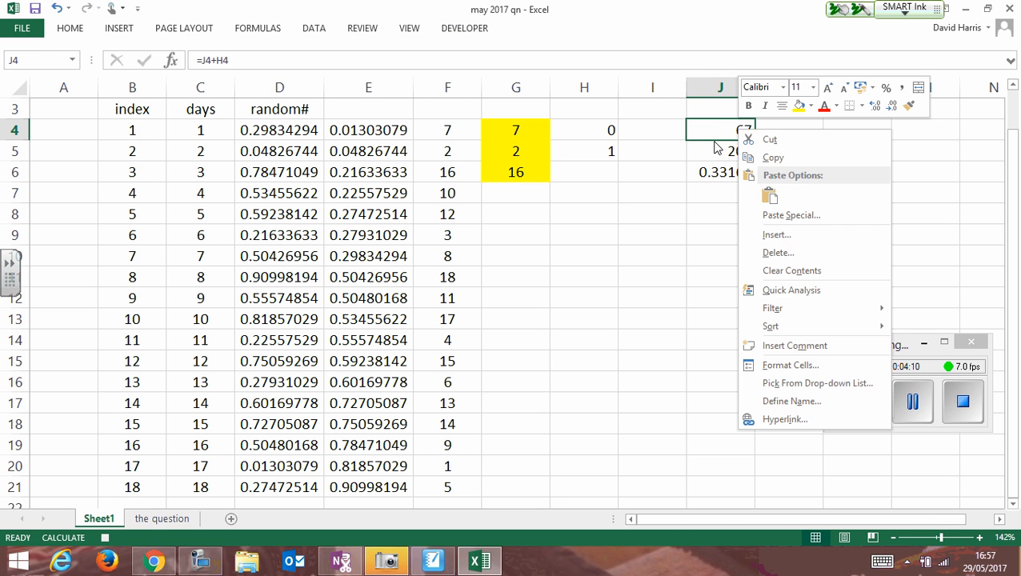
click(718, 131)
drag(718, 130, 721, 171)
key(Delete)
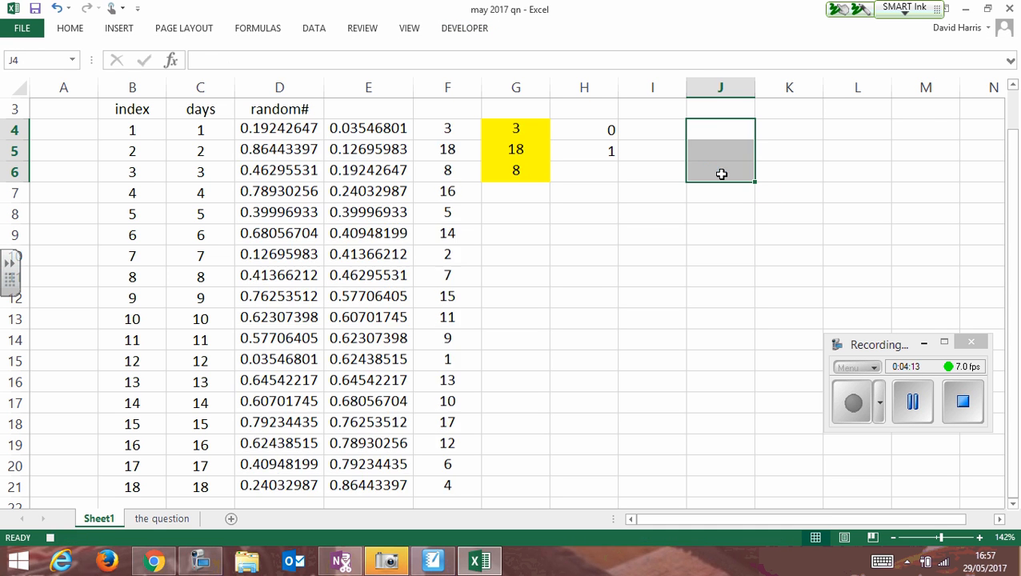
Step: Enter the self-referencing formula =J4+H4 in cell J4 and fill it down to J5
click(725, 128)
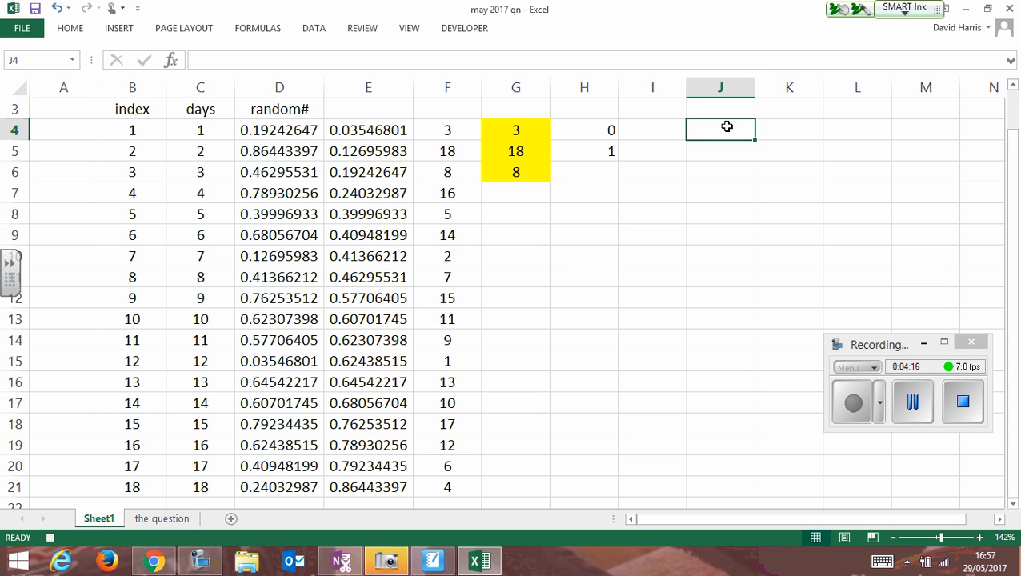
text(=j4)
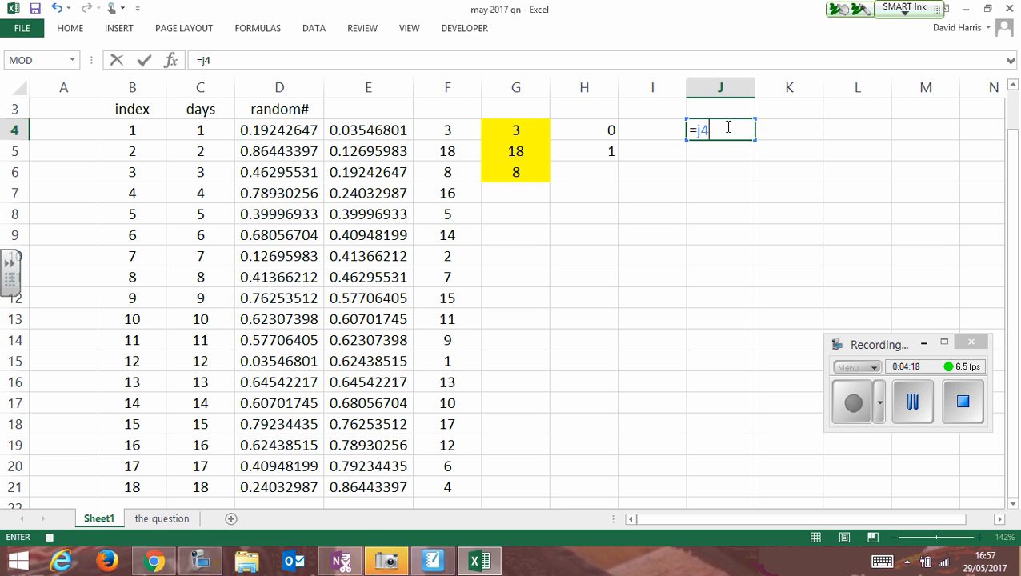
text(+h4)
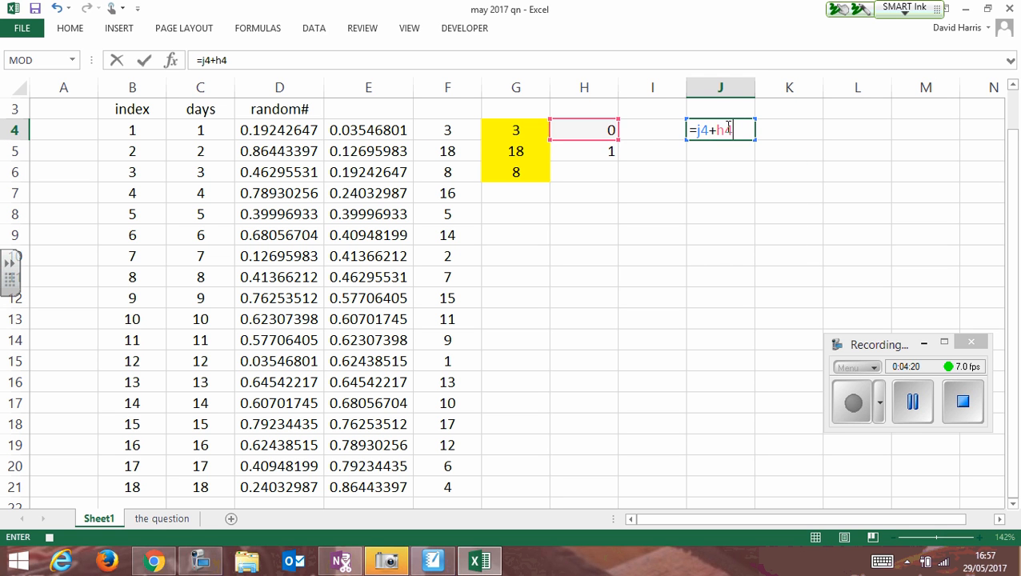
key(Return)
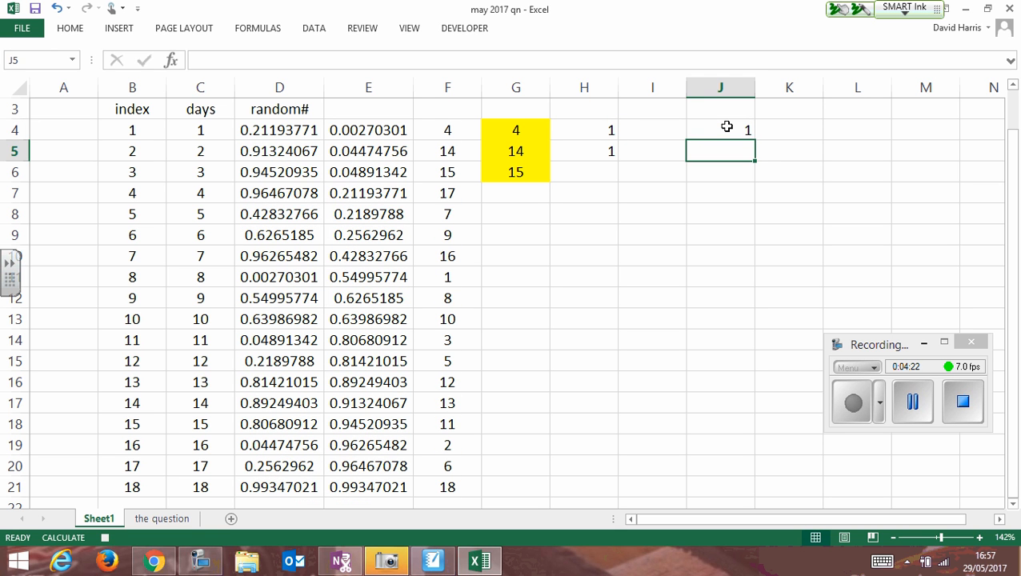
click(727, 126)
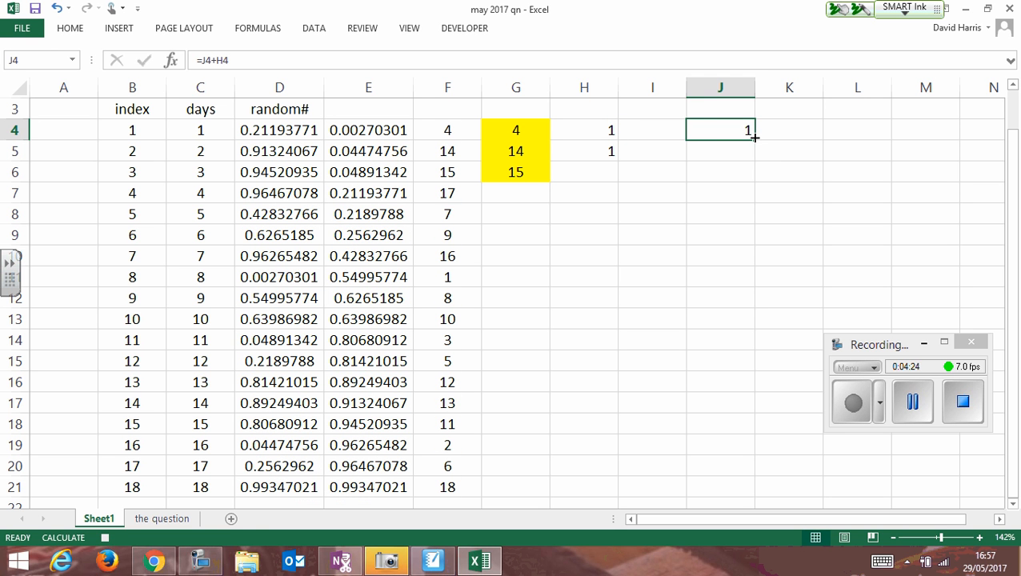
drag(754, 137, 748, 163)
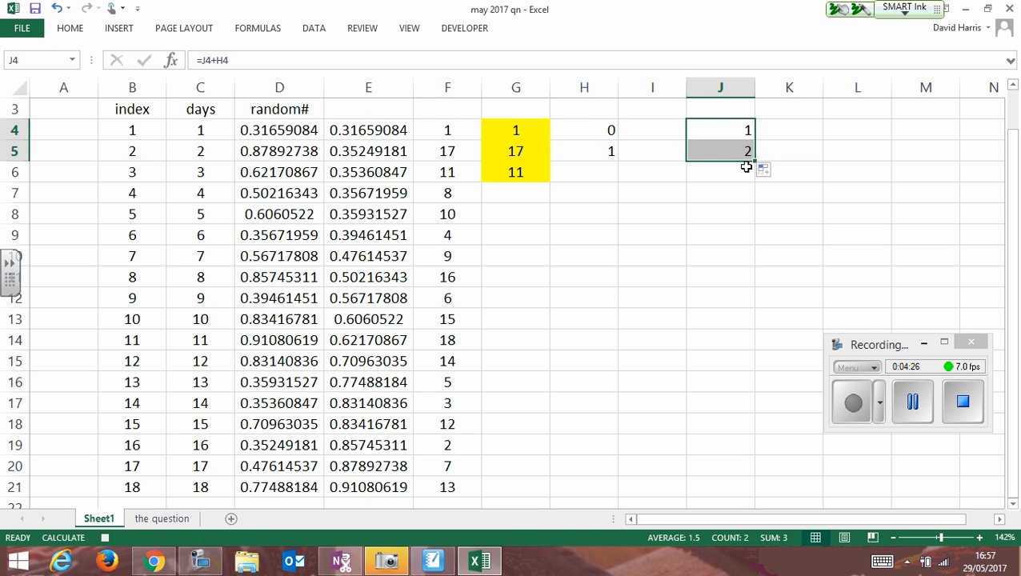
Step: Enter =J4/J5 in cell J6 to calculate the proportion of successes again
click(738, 170)
text(=)
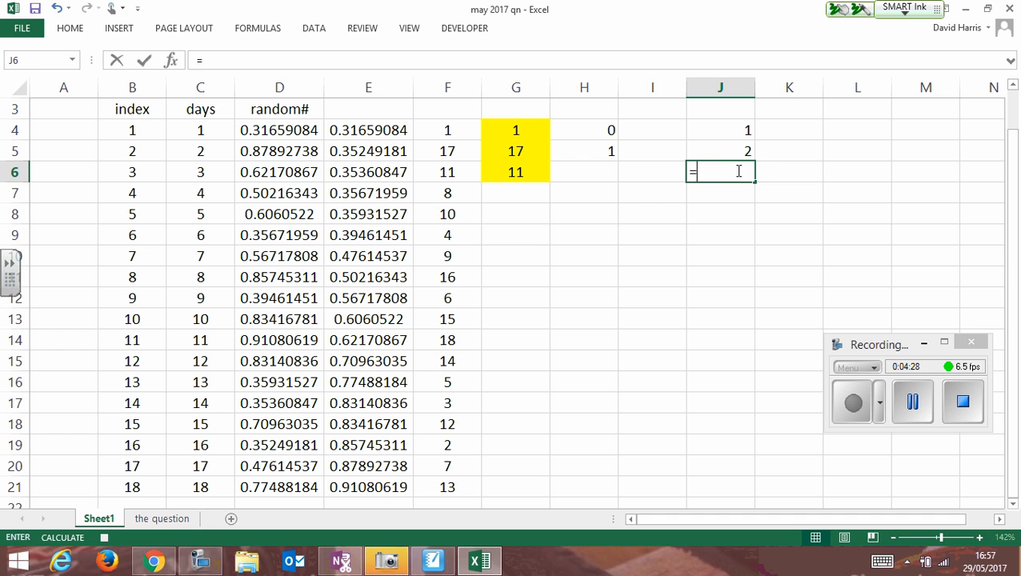
click(734, 128)
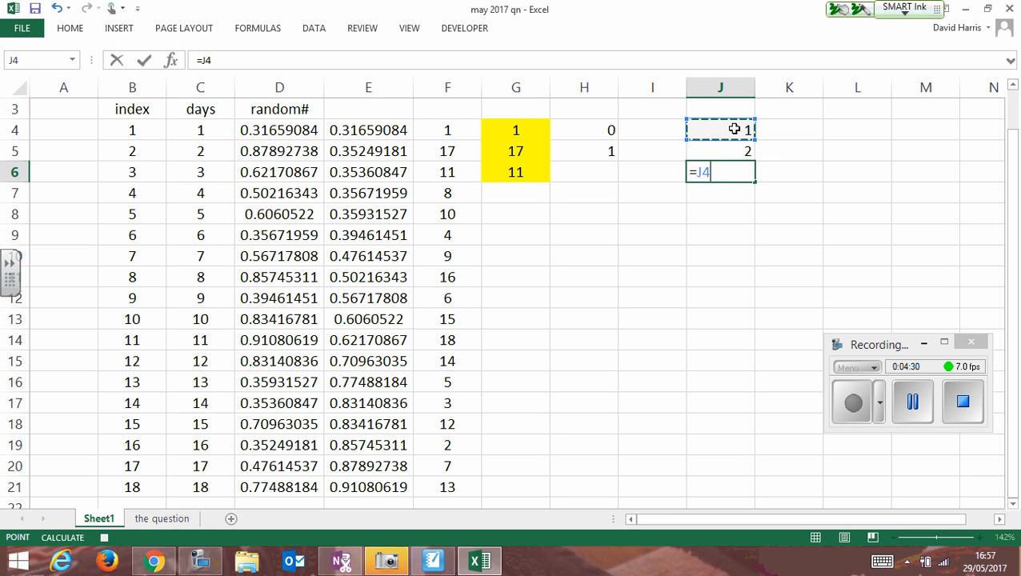
text(/)
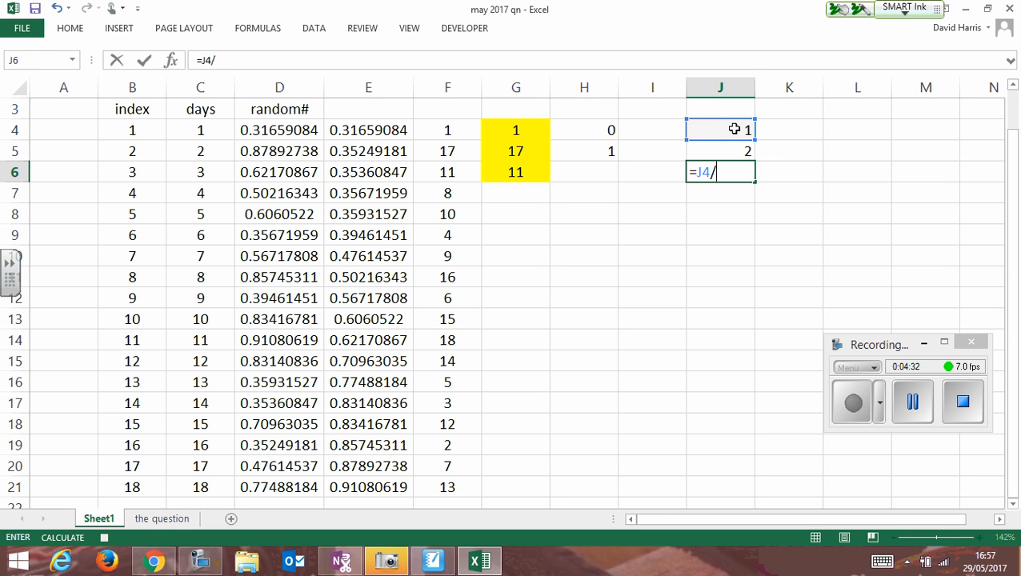
click(738, 150)
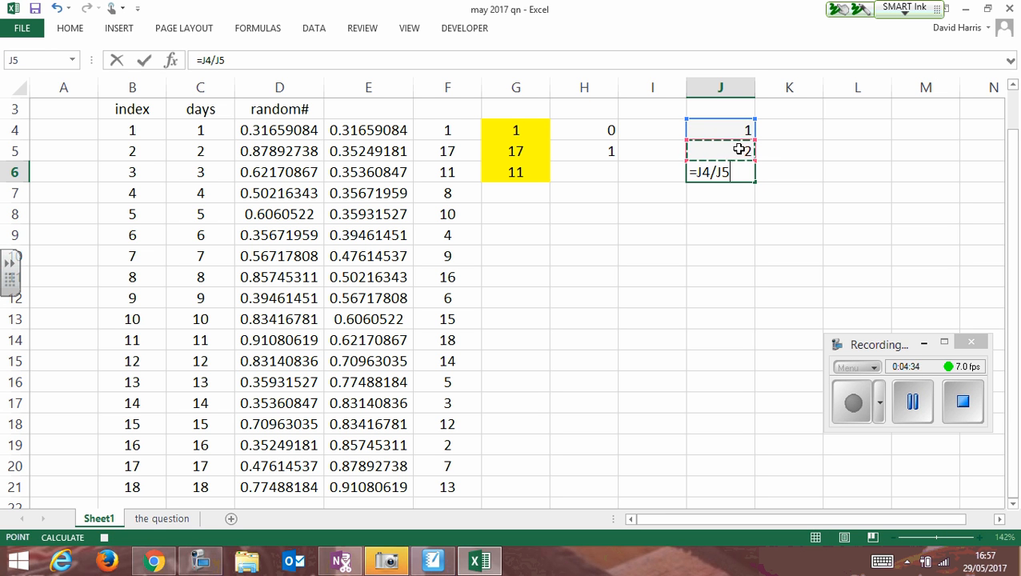
key(Return)
Step: Stop recording the macro and select the empty cell J8
click(680, 226)
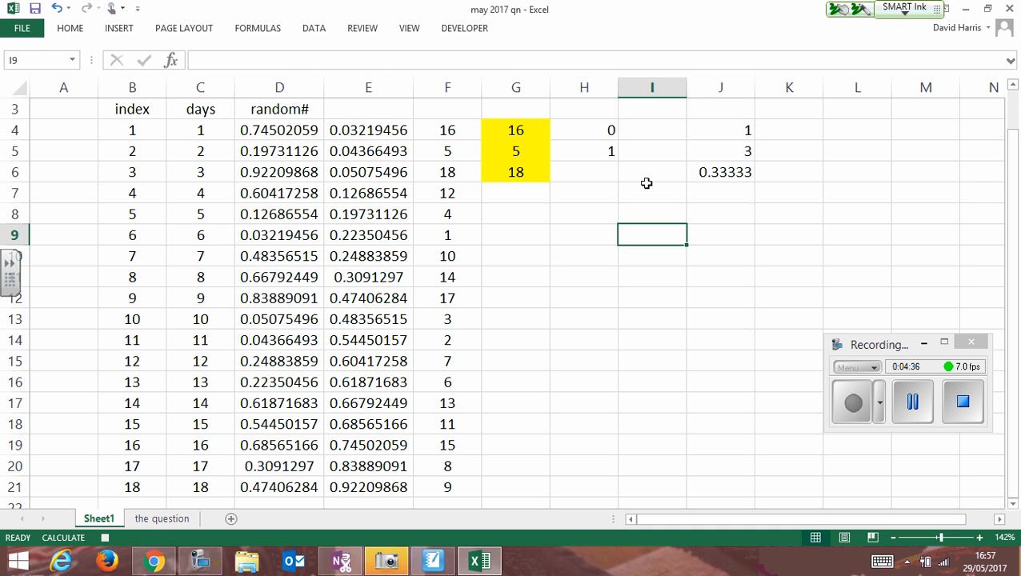
click(454, 31)
click(116, 49)
click(716, 230)
click(718, 213)
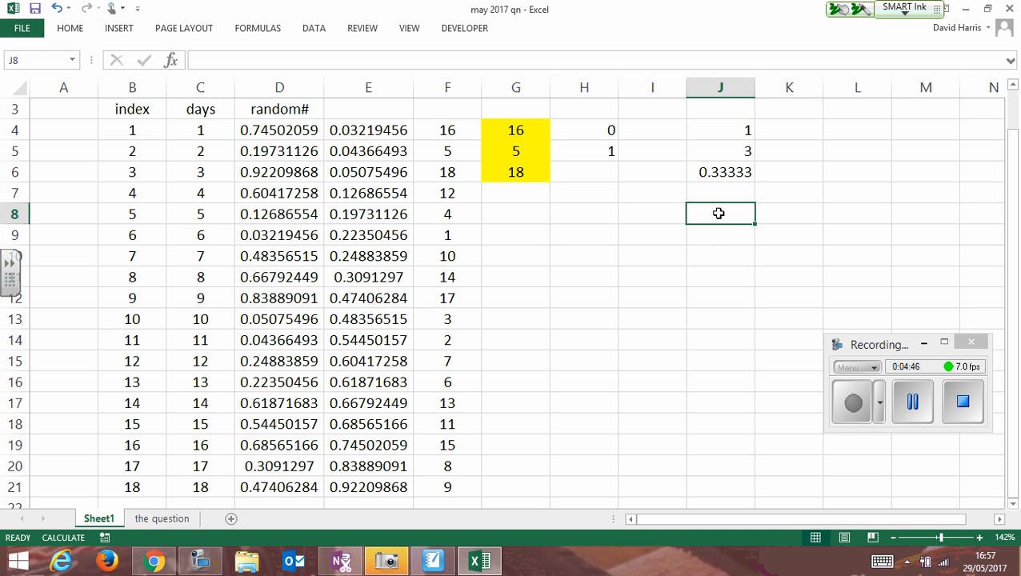
Step: Recalculate the sheet repeatedly until the trial counter in J5 reaches 44
key(F9)
key(F9)
key(F9)
key(F9)
key(F9)
key(F9)
key(F9)
key(F9)
key(F9)
key(F9)
key(F9)
key(F9)
key(F9)
key(F9)
key(F9)
key(F9)
key(F9)
key(F9)
key(F9)
key(F9)
key(F9)
key(F9)
key(F9)
key(F9)
key(F9)
key(F9)
key(F9)
key(F9)
key(F9)
key(F9)
key(F9)
key(F9)
key(F9)
key(F9)
key(F9)
key(F9)
click(637, 205)
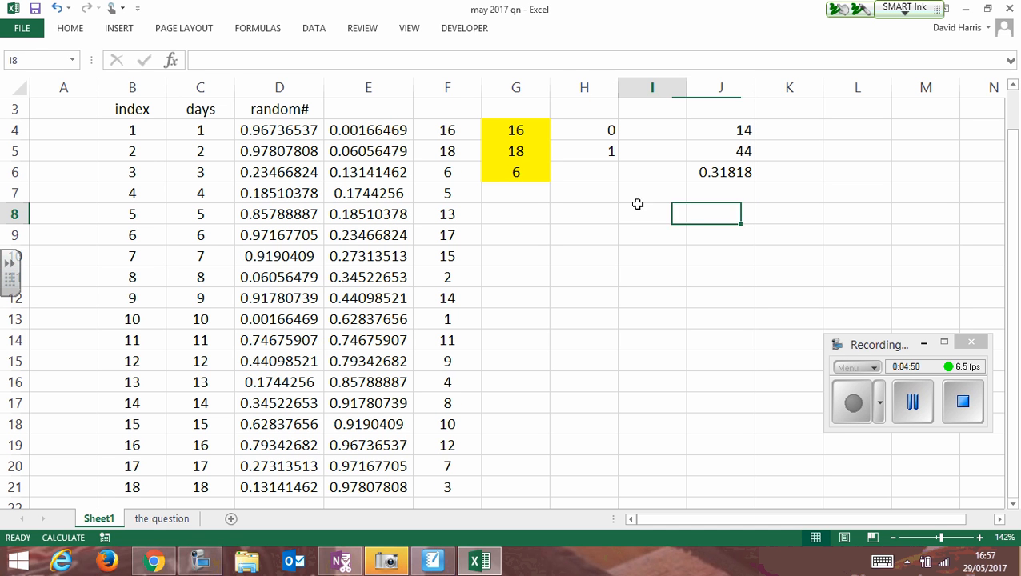
Step: Insert a form control button below the proportion, around J9, and assign the clear macro to it
click(465, 28)
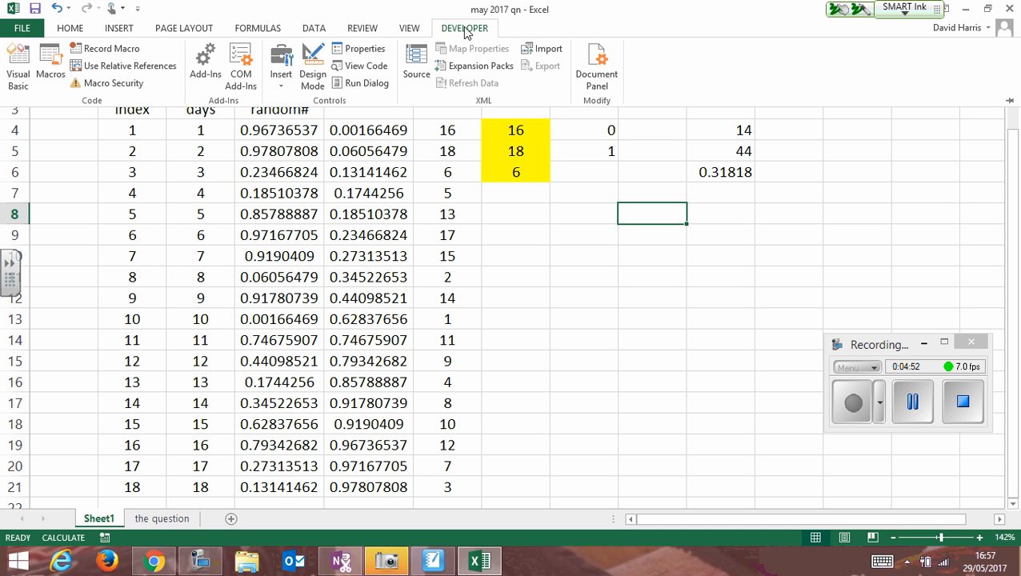
click(282, 84)
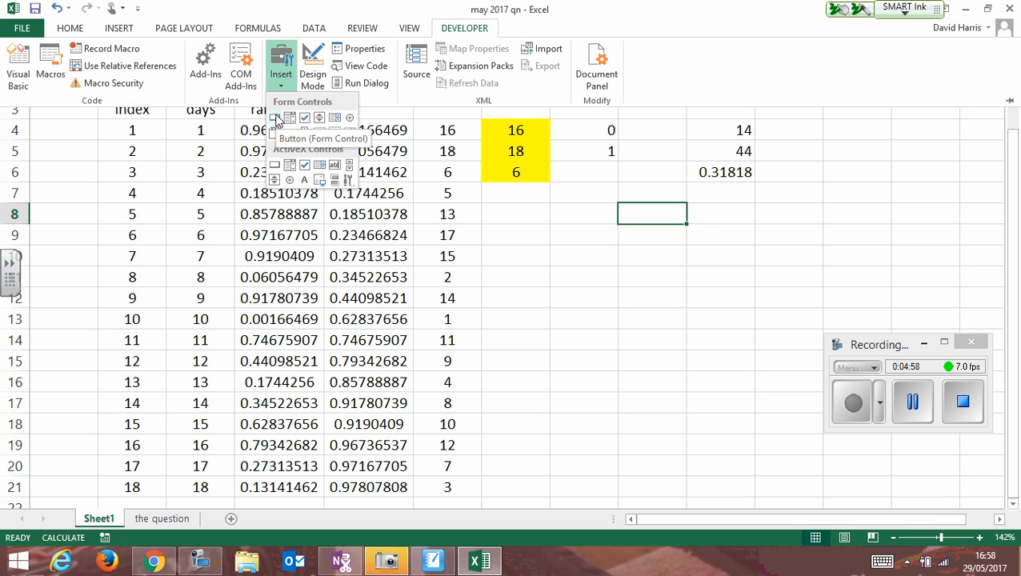
click(275, 119)
click(697, 220)
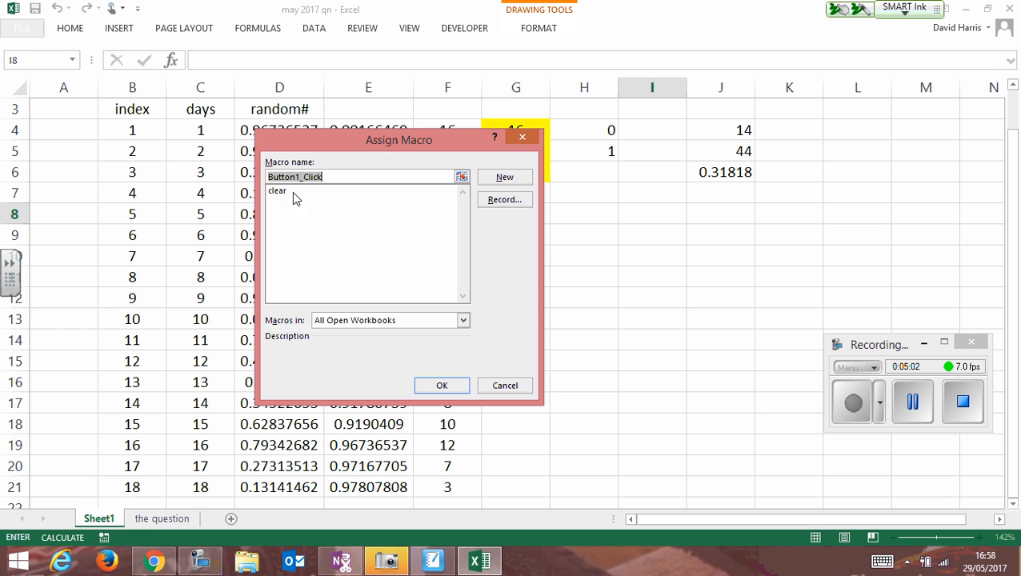
click(290, 190)
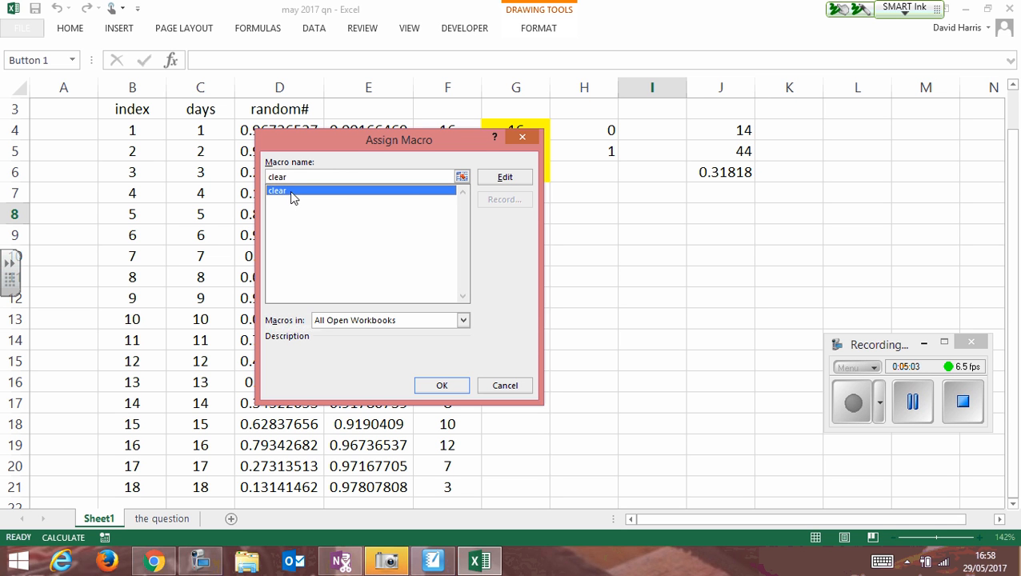
click(442, 386)
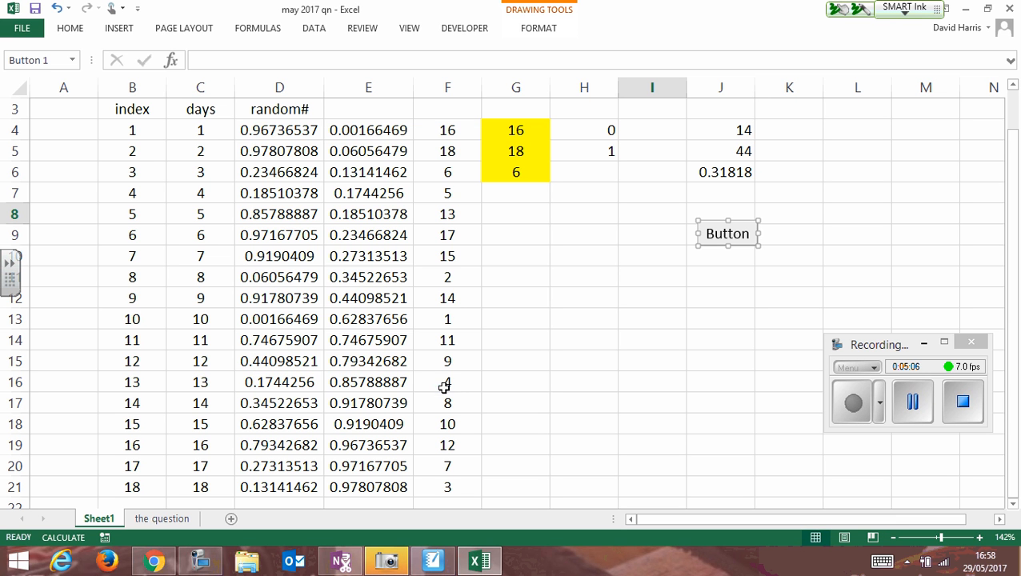
click(629, 292)
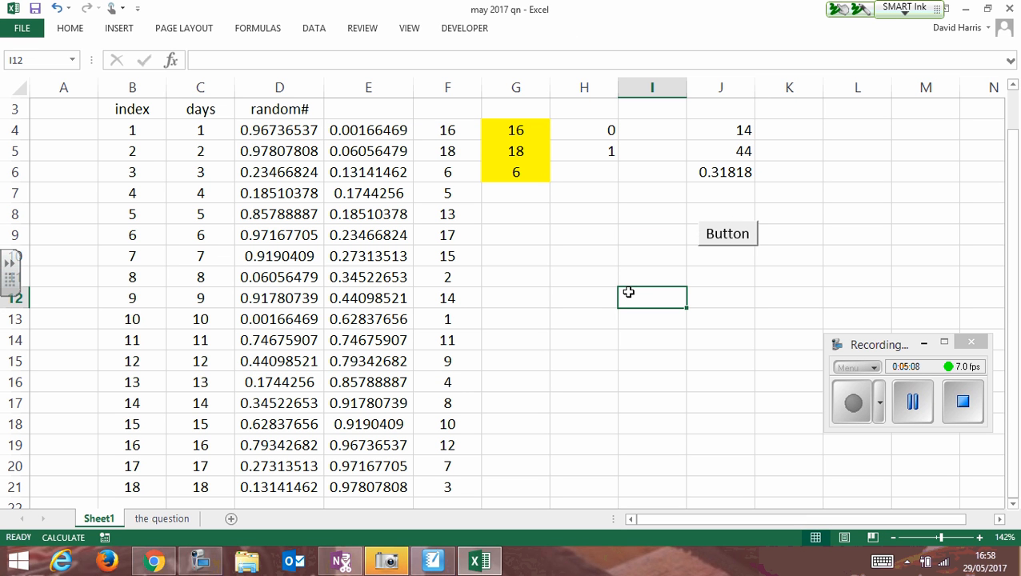
Step: Run the clear macro from the new button to reset the counters and proportion in J4:J6
click(738, 243)
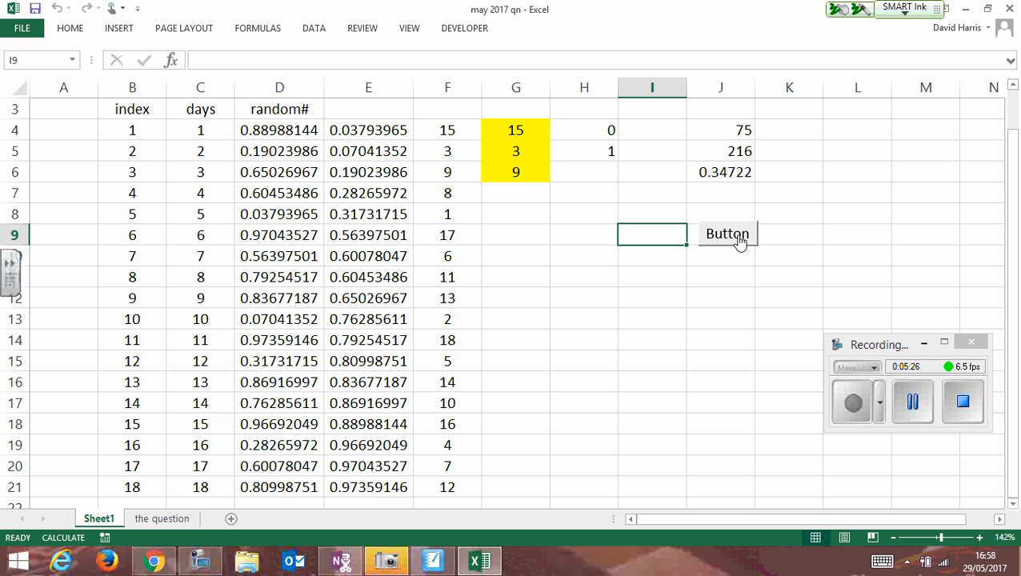
click(741, 240)
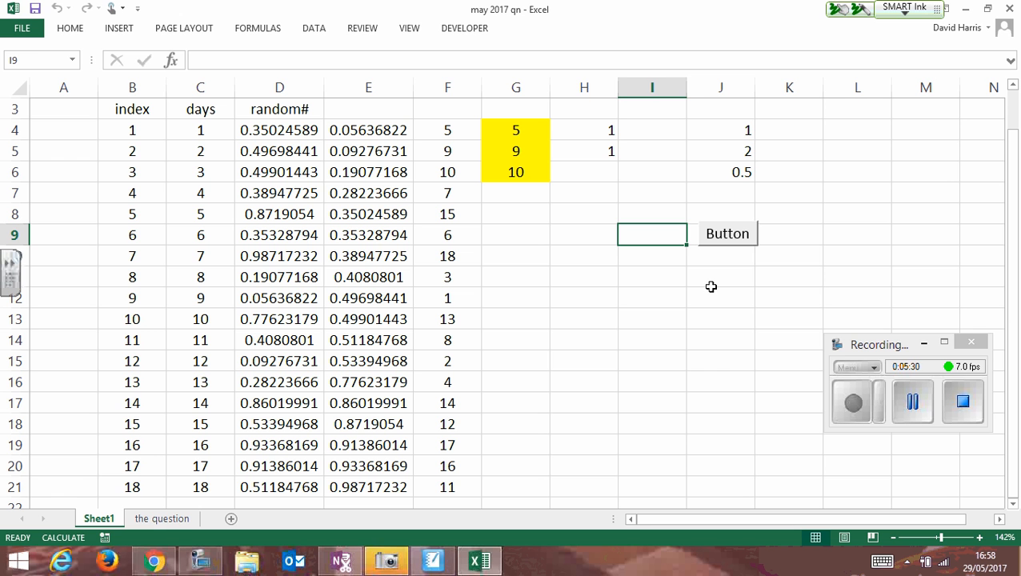
right_click(740, 242)
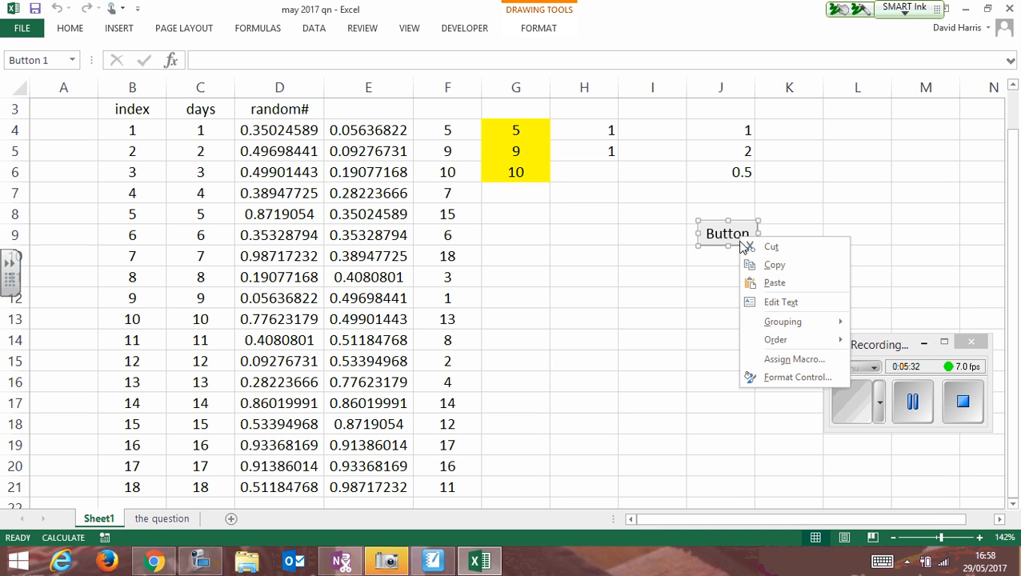
click(798, 378)
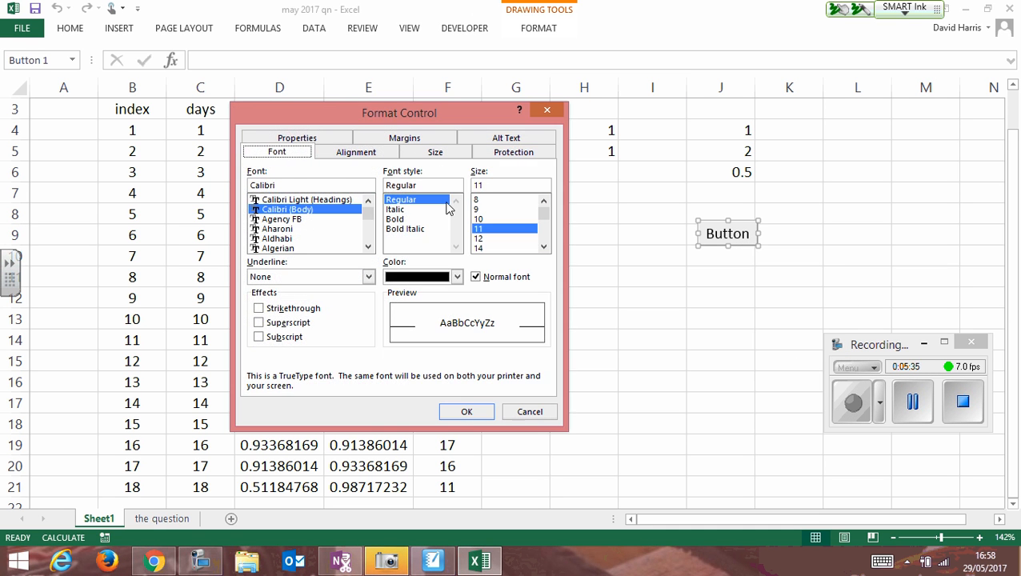
click(316, 141)
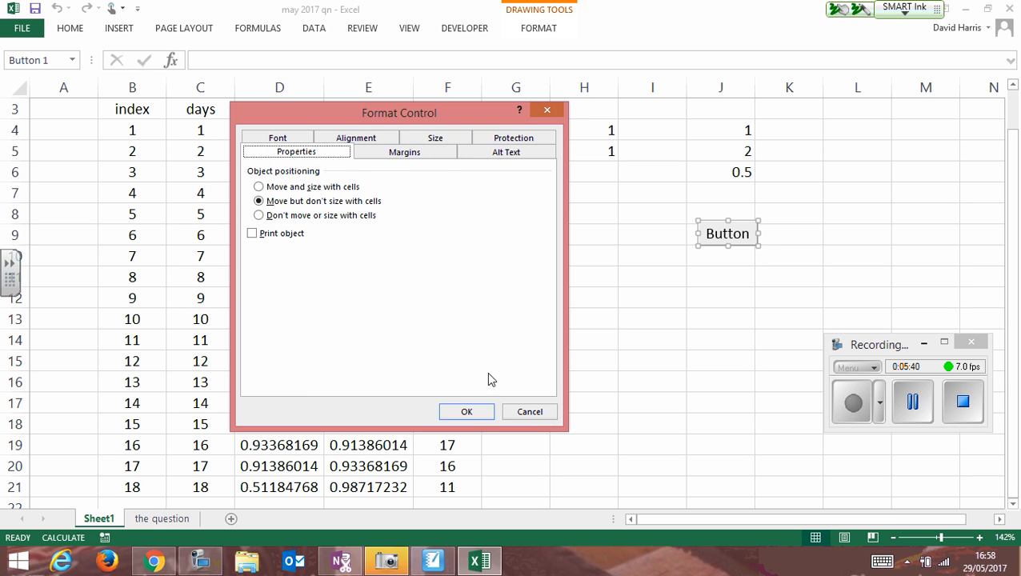
click(531, 412)
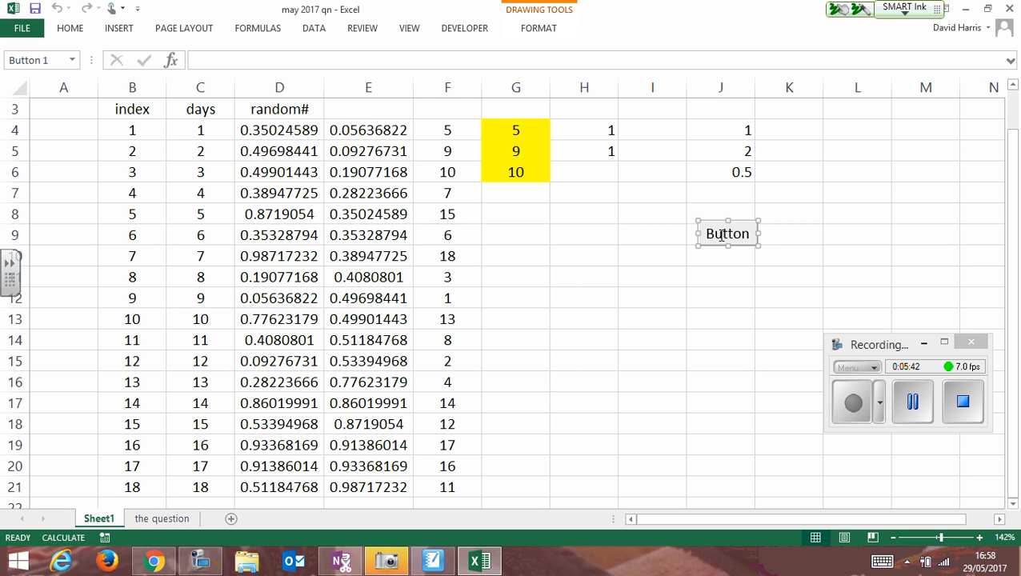
Step: Change the caption of the macro button beside I9 to "Reset" and deselect the button
right_click(721, 233)
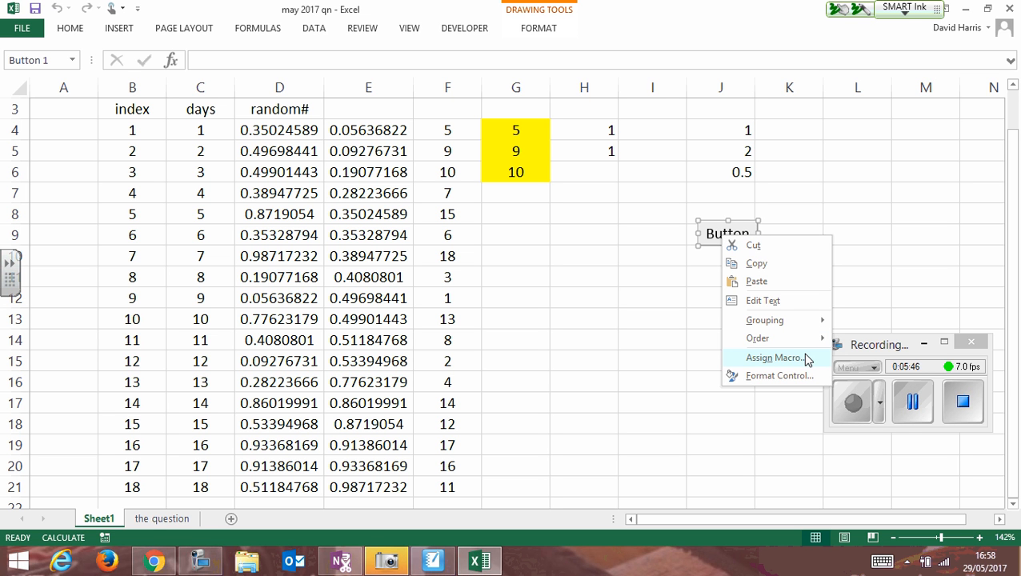
key(Escape)
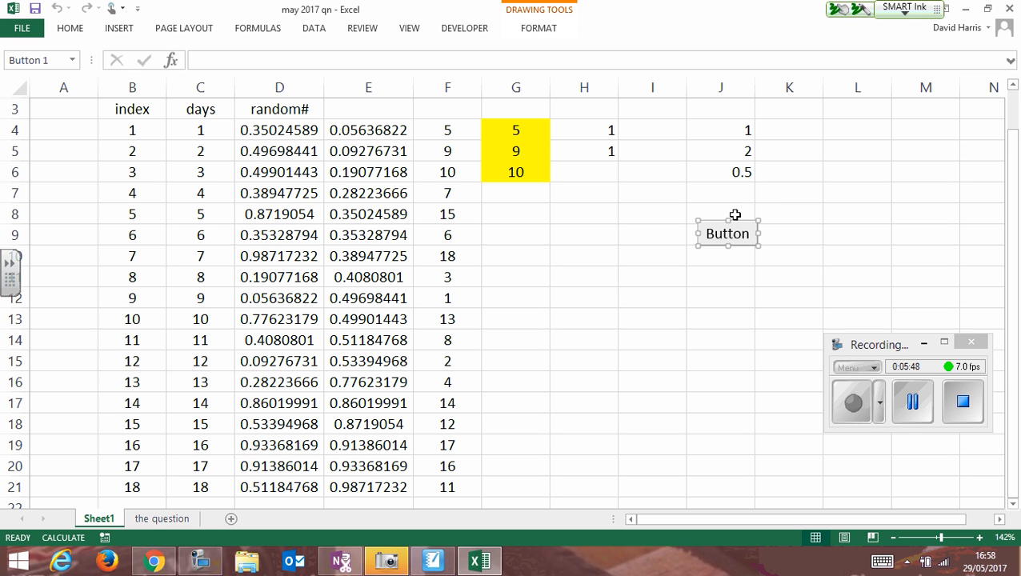
click(735, 235)
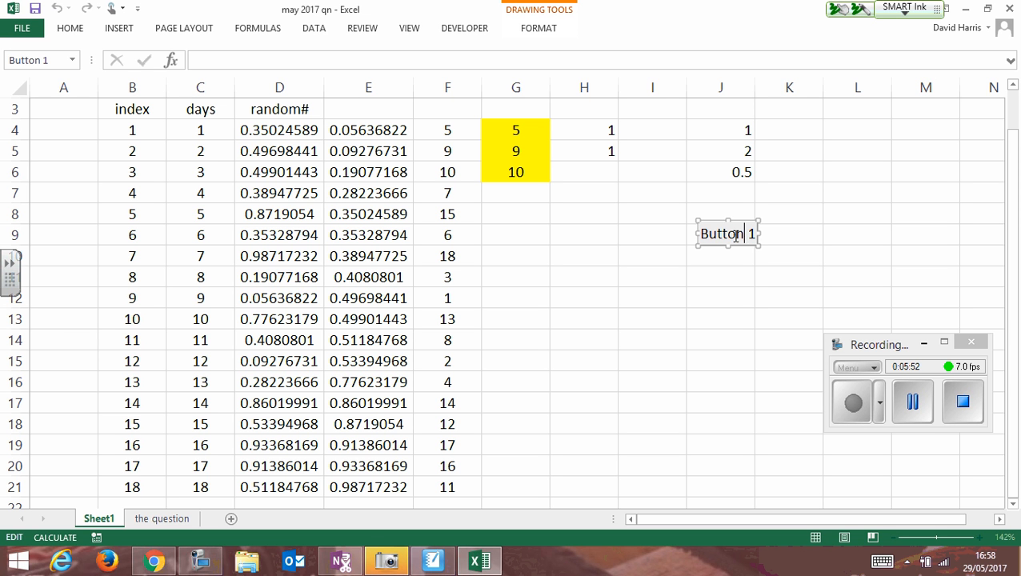
key(BackSpace)
key(BackSpace)
key(BackSpace)
key(BackSpace)
key(BackSpace)
key(BackSpace)
key(BackSpace)
key(BackSpace)
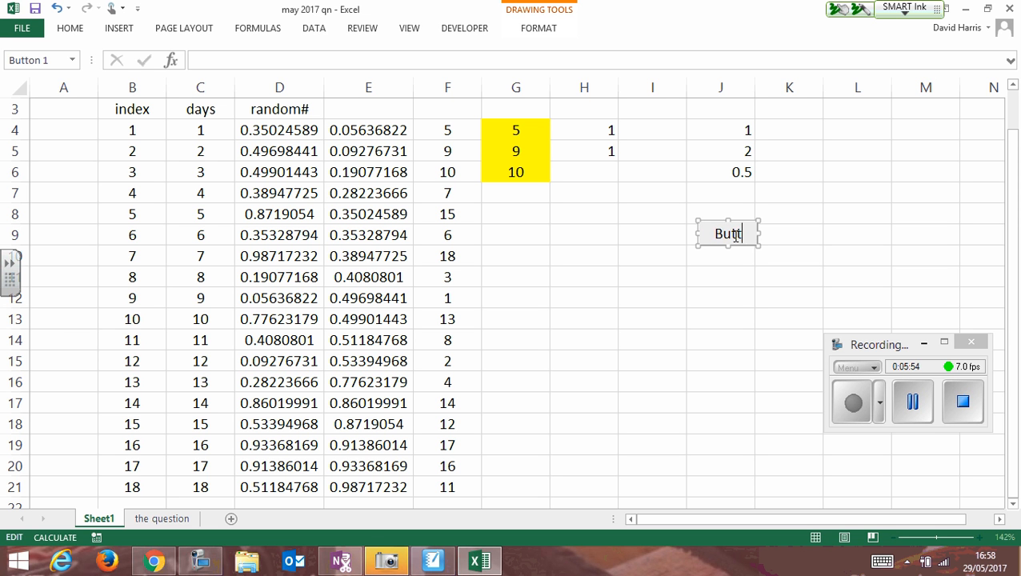
text(Reset)
click(685, 321)
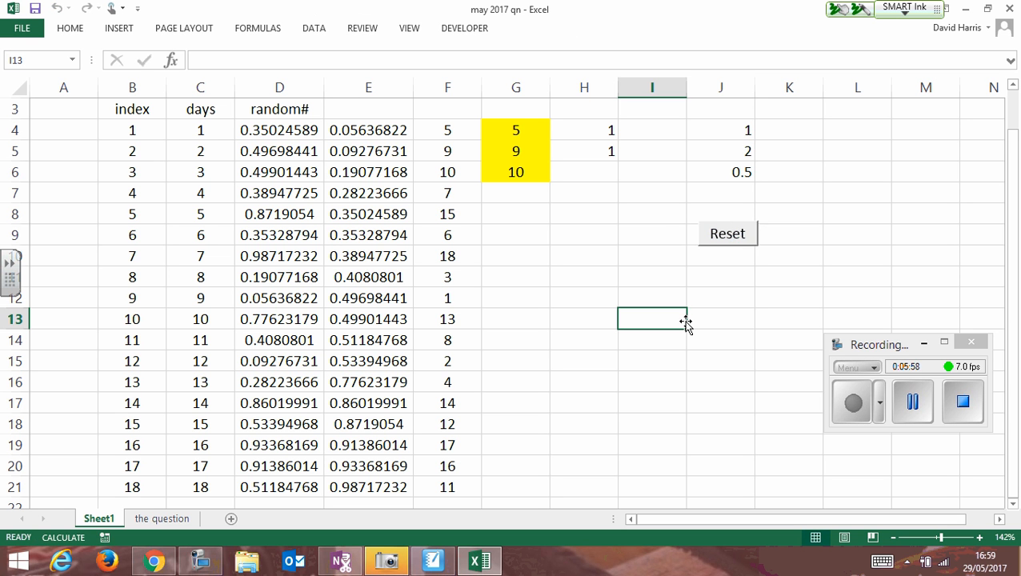
Step: Reset the simulation with the renamed button and, from cell J12, recalculate repeatedly until the trial counter in J5 reaches 171
click(736, 236)
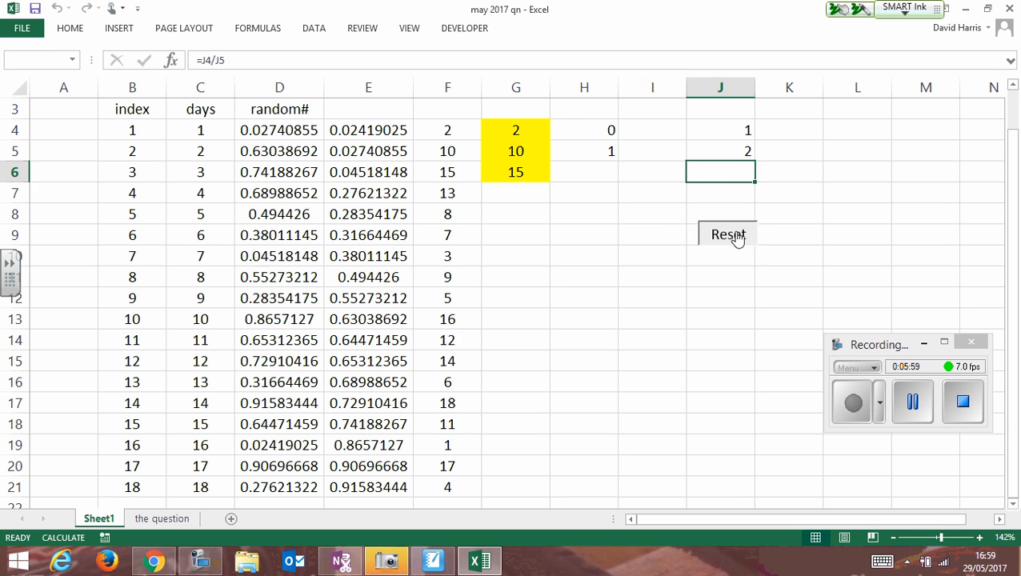
click(702, 294)
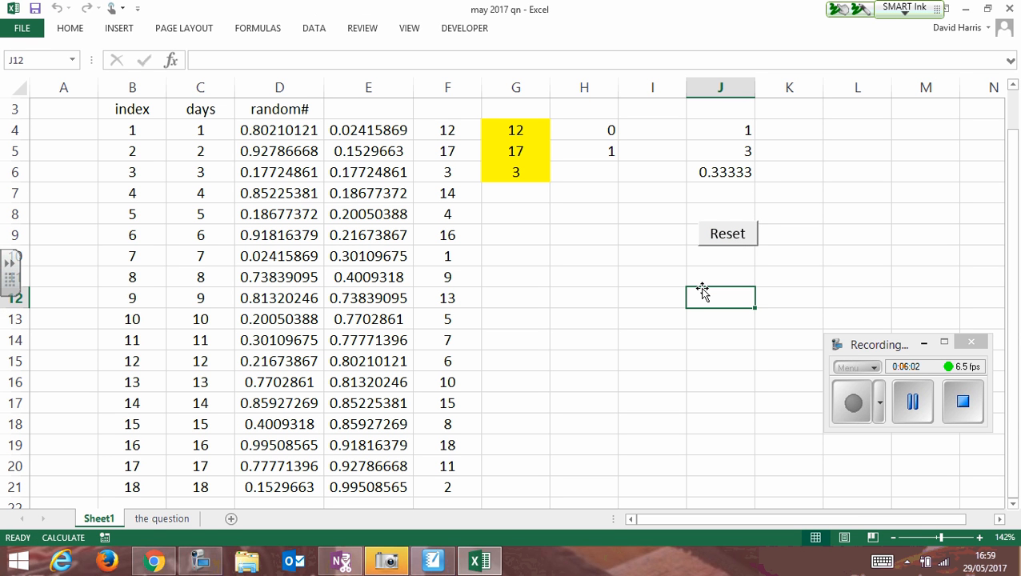
key(F9)
key(F9)
key(F9)
key(F9)
key(F9)
key(F9)
key(F9)
key(F9)
key(F9)
key(F9)
key(F9)
key(F9)
key(F9)
key(F9)
key(F9)
key(F9)
key(F9)
key(F9)
key(F9)
key(F9)
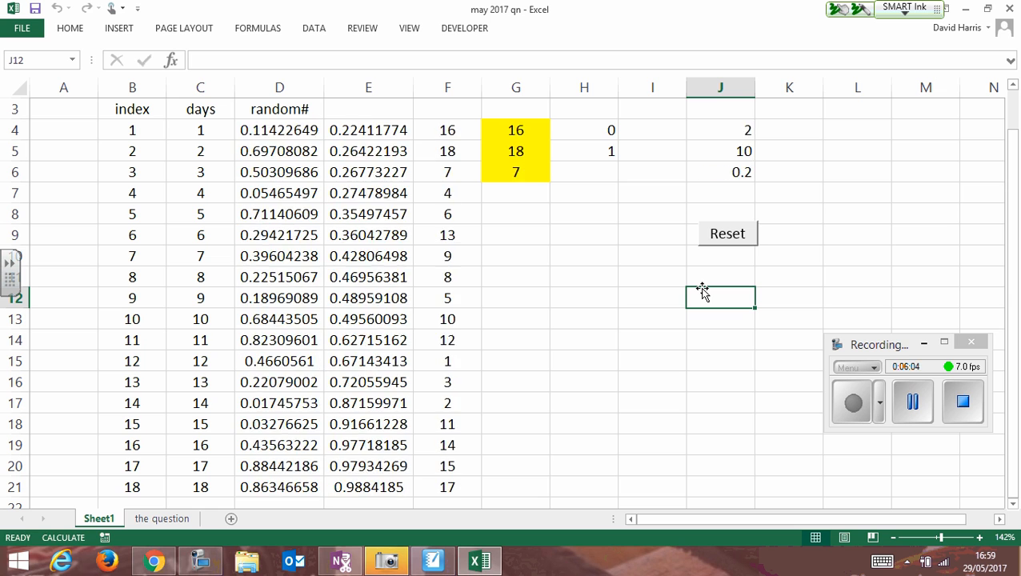
key(F9)
key(F9)
key(F9)
key(F9)
key(F9)
key(F9)
key(F9)
key(F9)
key(F9)
key(F9)
key(F9)
key(F9)
key(F9)
key(F9)
key(F9)
key(F9)
key(F9)
key(F9)
key(F9)
key(F9)
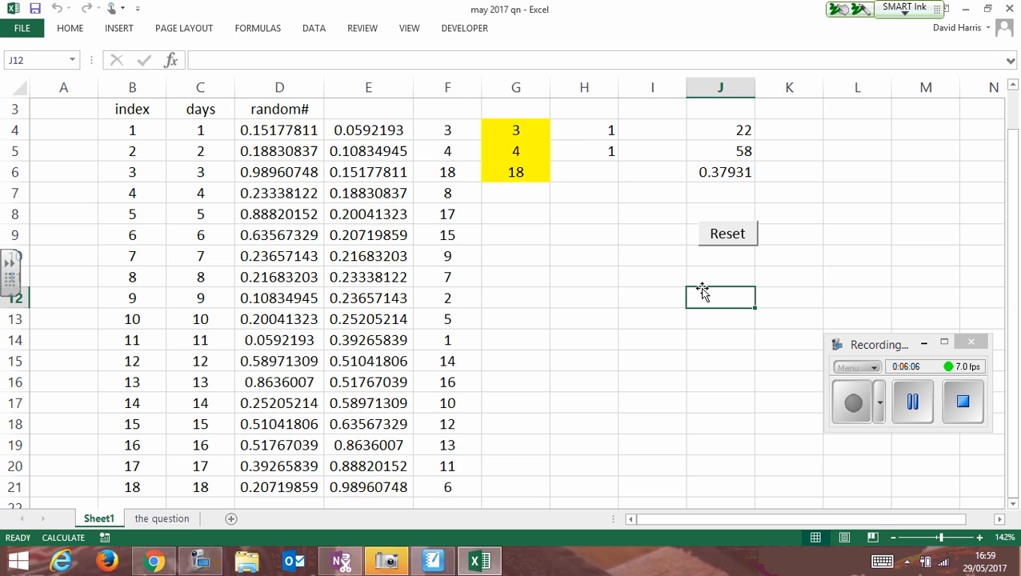
key(F9)
key(F9)
key(F9)
key(F9)
key(F9)
key(F9)
key(F9)
key(F9)
key(F9)
key(F9)
key(F9)
key(F9)
key(F9)
key(F9)
key(F9)
key(F9)
key(F9)
key(F9)
key(F9)
key(F9)
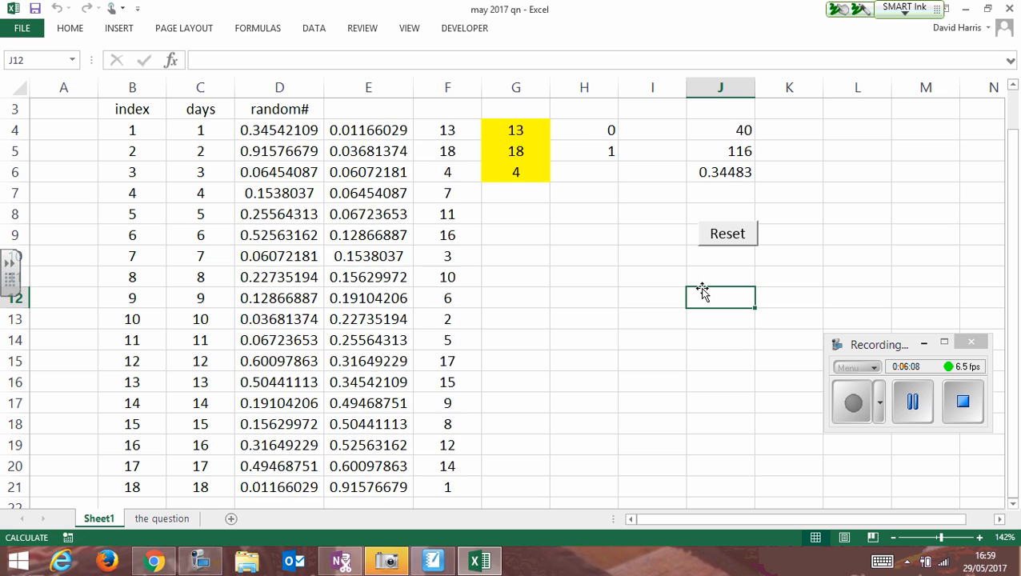
key(F9)
key(F9)
key(F9)
key(F9)
key(F9)
key(F9)
key(F9)
key(F9)
key(F9)
key(F9)
key(F9)
key(F9)
key(F9)
key(F9)
key(F9)
key(F9)
key(F9)
key(F9)
key(F9)
key(F9)
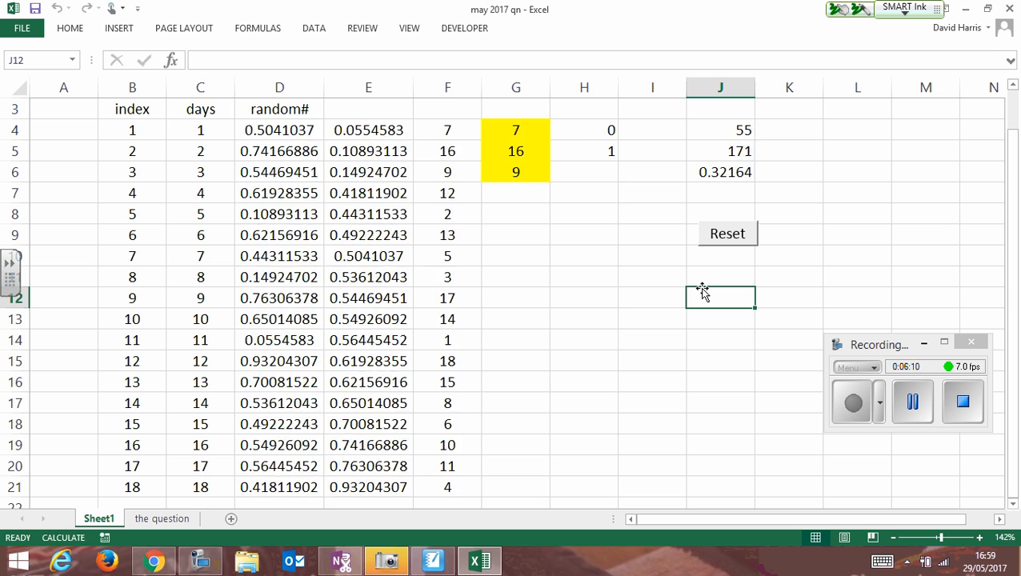
Step: Run the Reset button's macro again to restart the counters and proportion in J4:J6
click(727, 234)
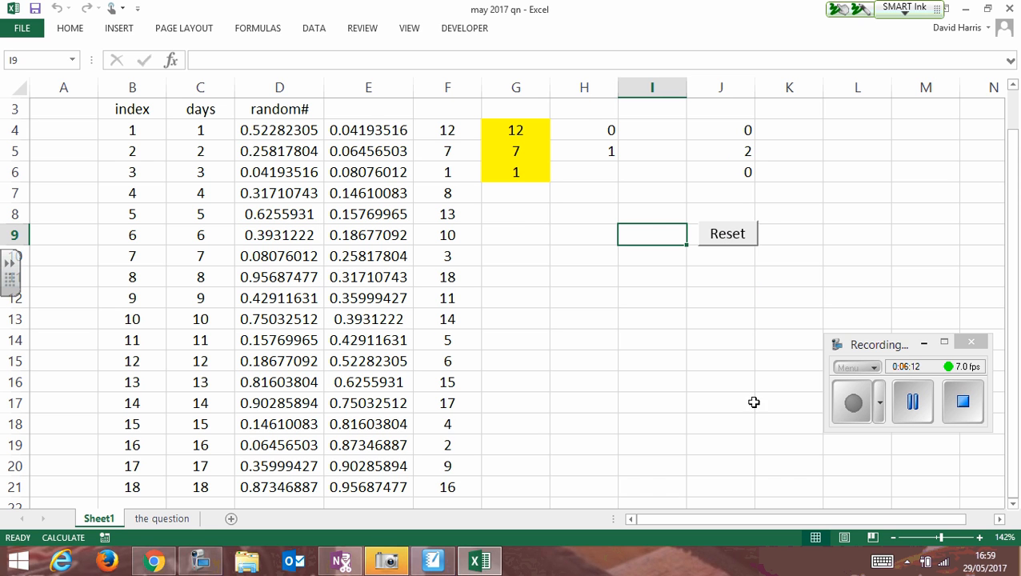